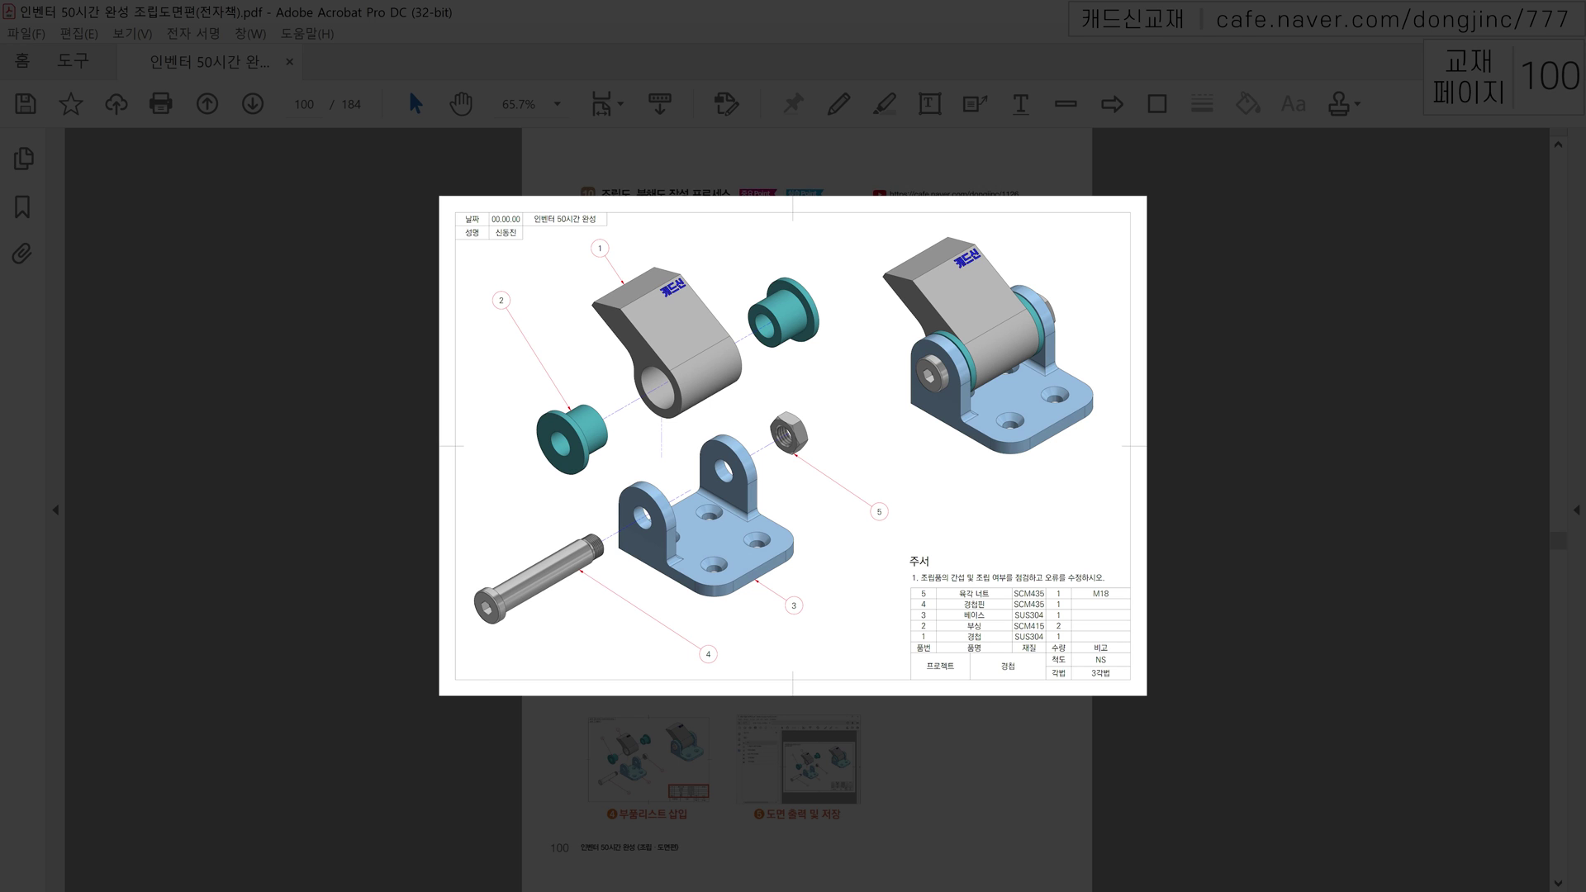
View page 129 of the textbook PDF, which covers the part drawing process, and return to page 100.
{"action": "left_click", "coordinate": [305, 103]}
{"action": "type", "text": "129"}
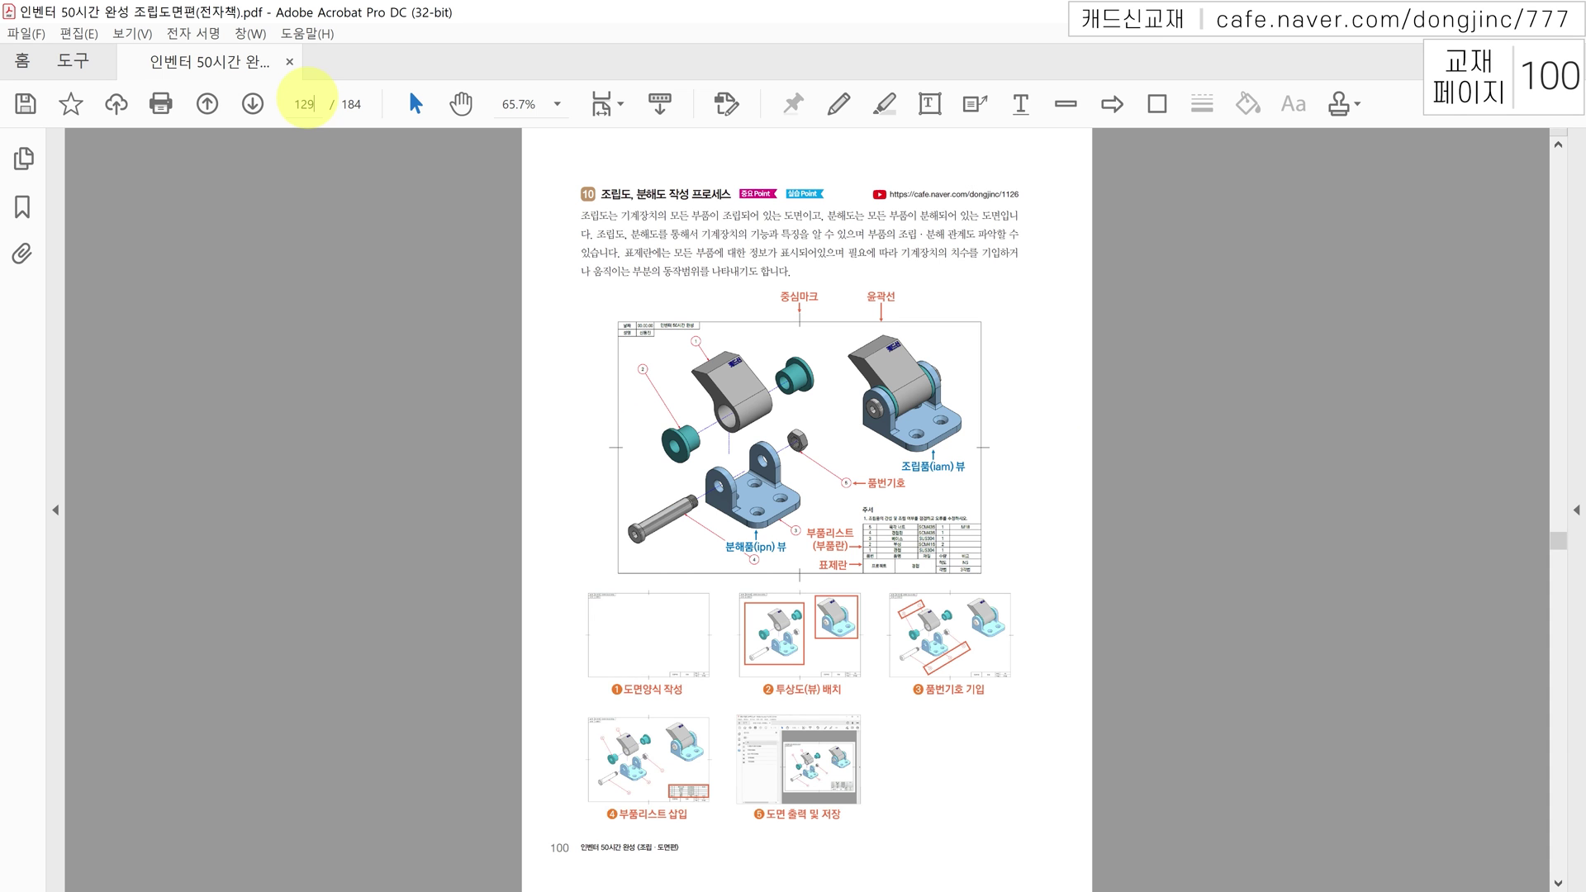
{"action": "key", "text": "Return"}
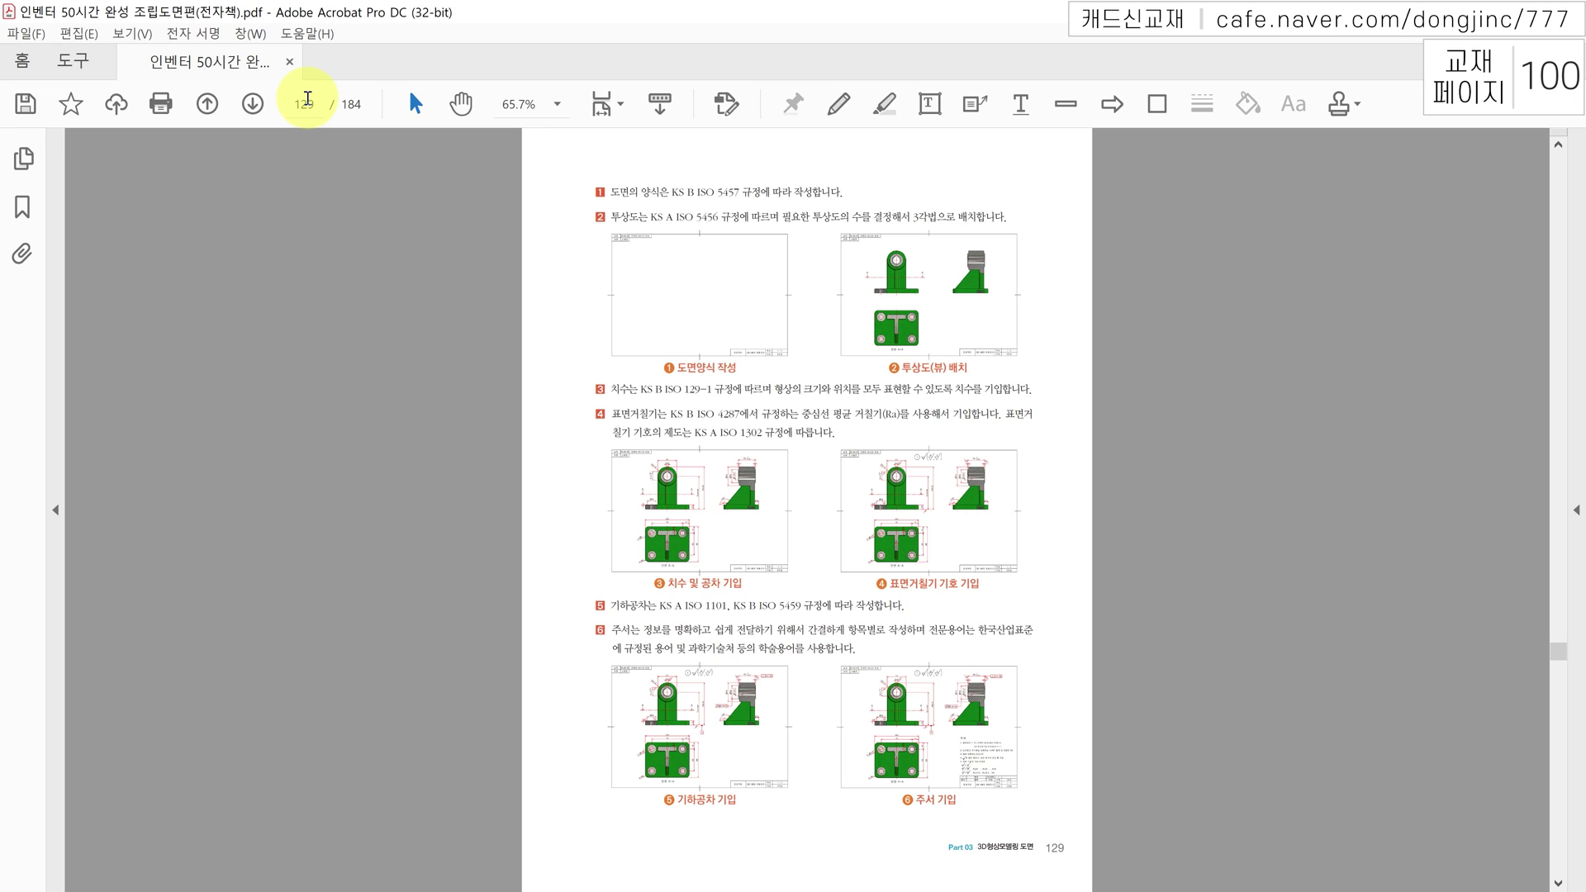
{"action": "left_click", "coordinate": [306, 104]}
{"action": "type", "text": "100"}
{"action": "key", "text": "Return"}
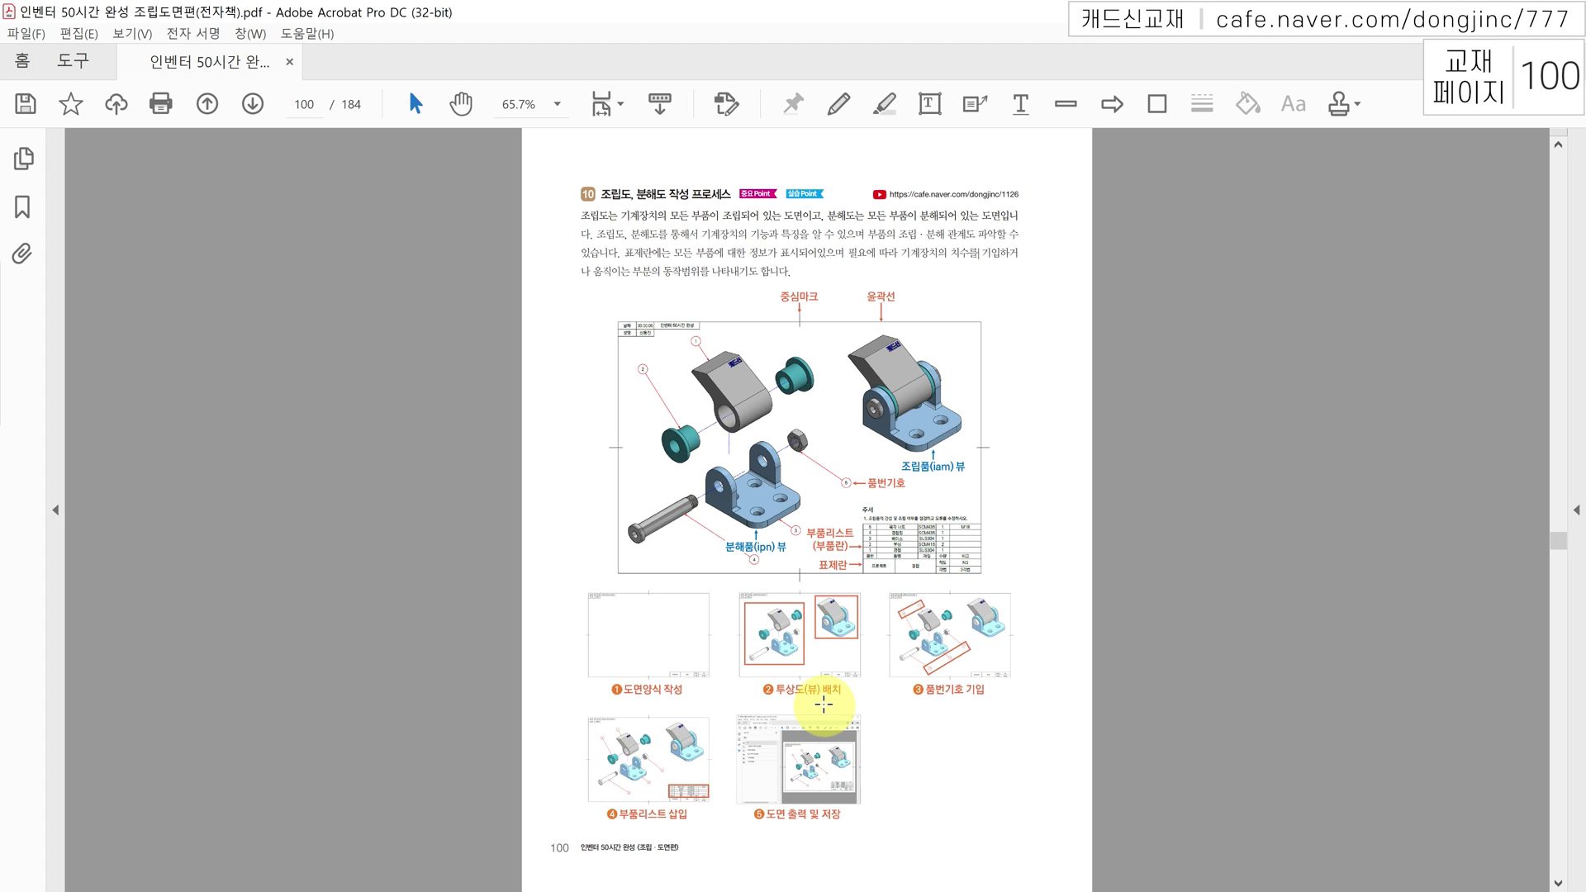
Enlarge page 100 and circle the assembled view and the exploded view with freehand red pen strokes.
{"action": "left_click", "coordinate": [838, 104]}
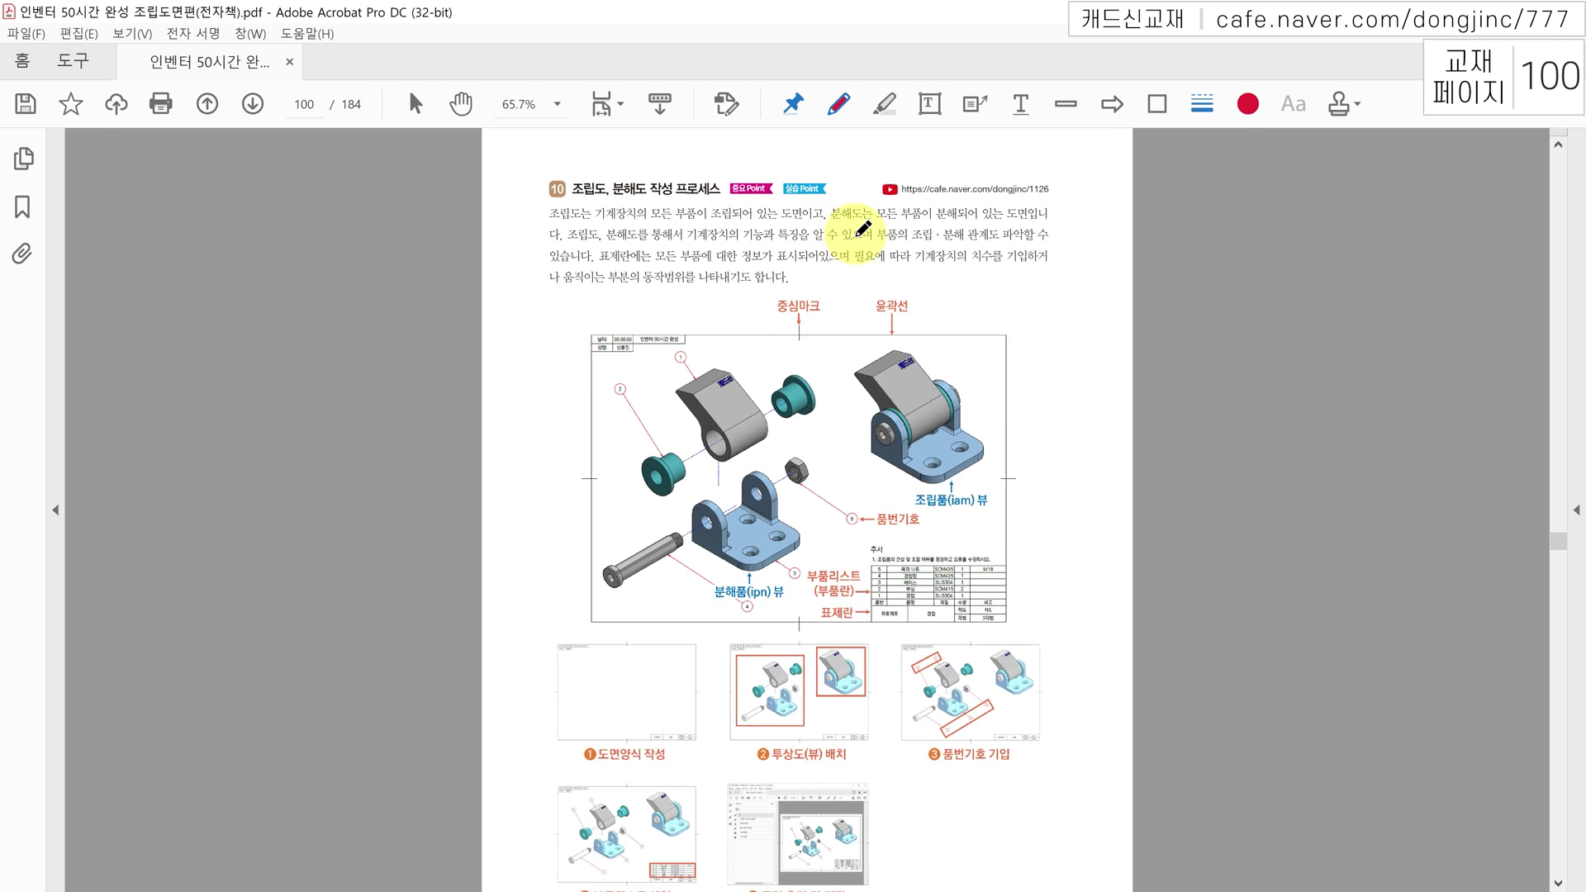
{"action": "scroll", "coordinate": [839, 246], "scroll_direction": "up", "scroll_amount": 3, "text": "ctrl"}
{"action": "scroll", "coordinate": [858, 261], "scroll_direction": "up", "scroll_amount": 1, "text": "ctrl"}
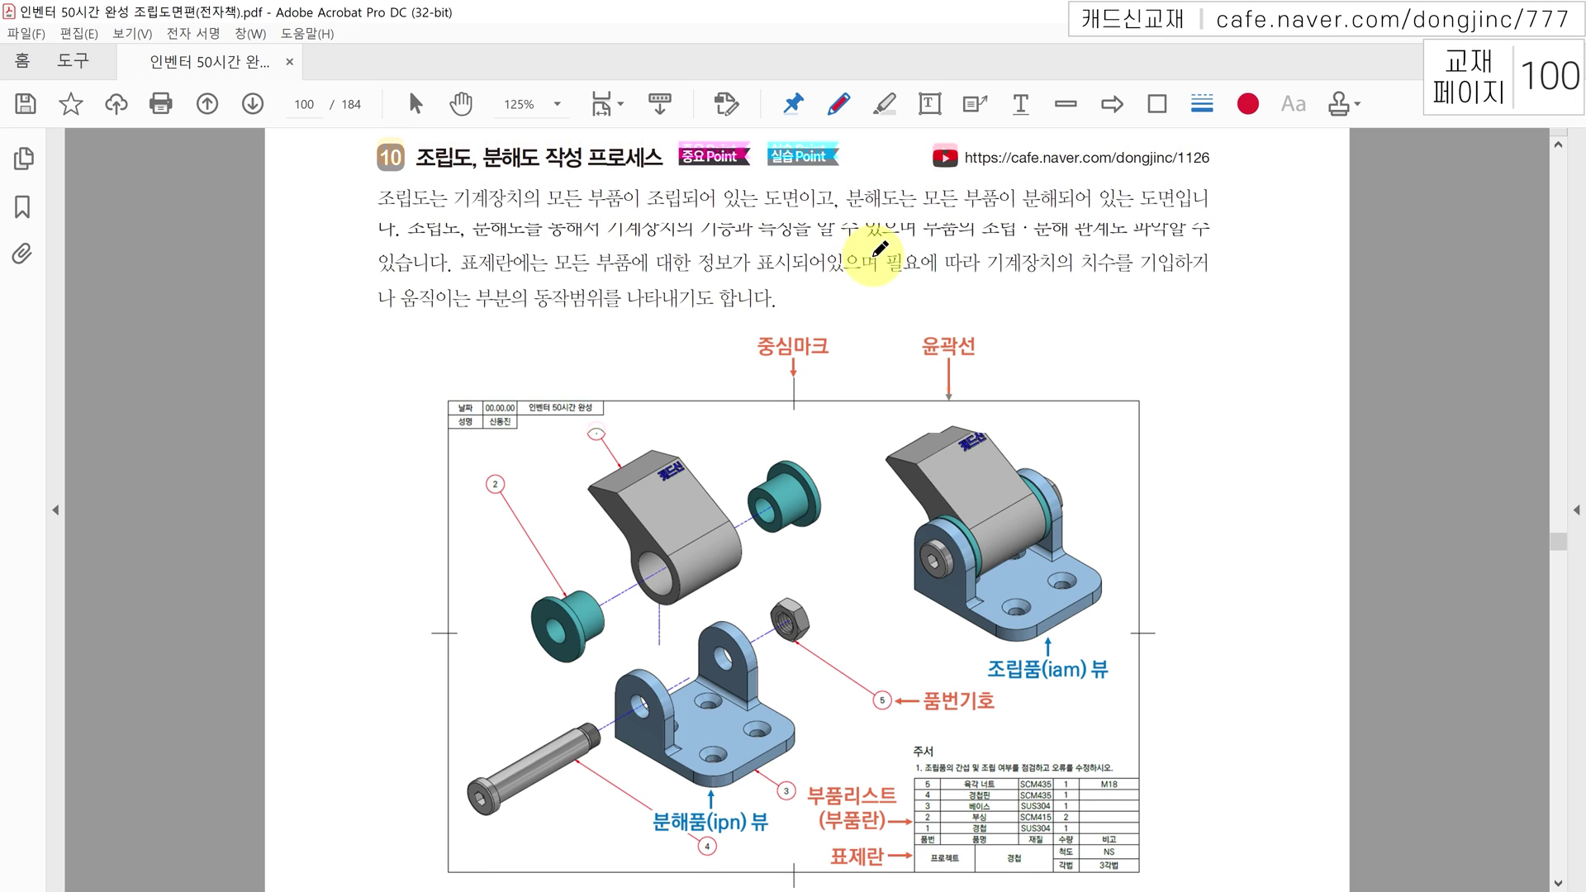
{"action": "mouse_move", "coordinate": [1045, 570]}
{"action": "left_mouse_down"}
{"action": "mouse_move", "coordinate": [942, 547]}
{"action": "mouse_move", "coordinate": [1001, 368]}
{"action": "mouse_move", "coordinate": [1015, 551]}
{"action": "left_mouse_up"}
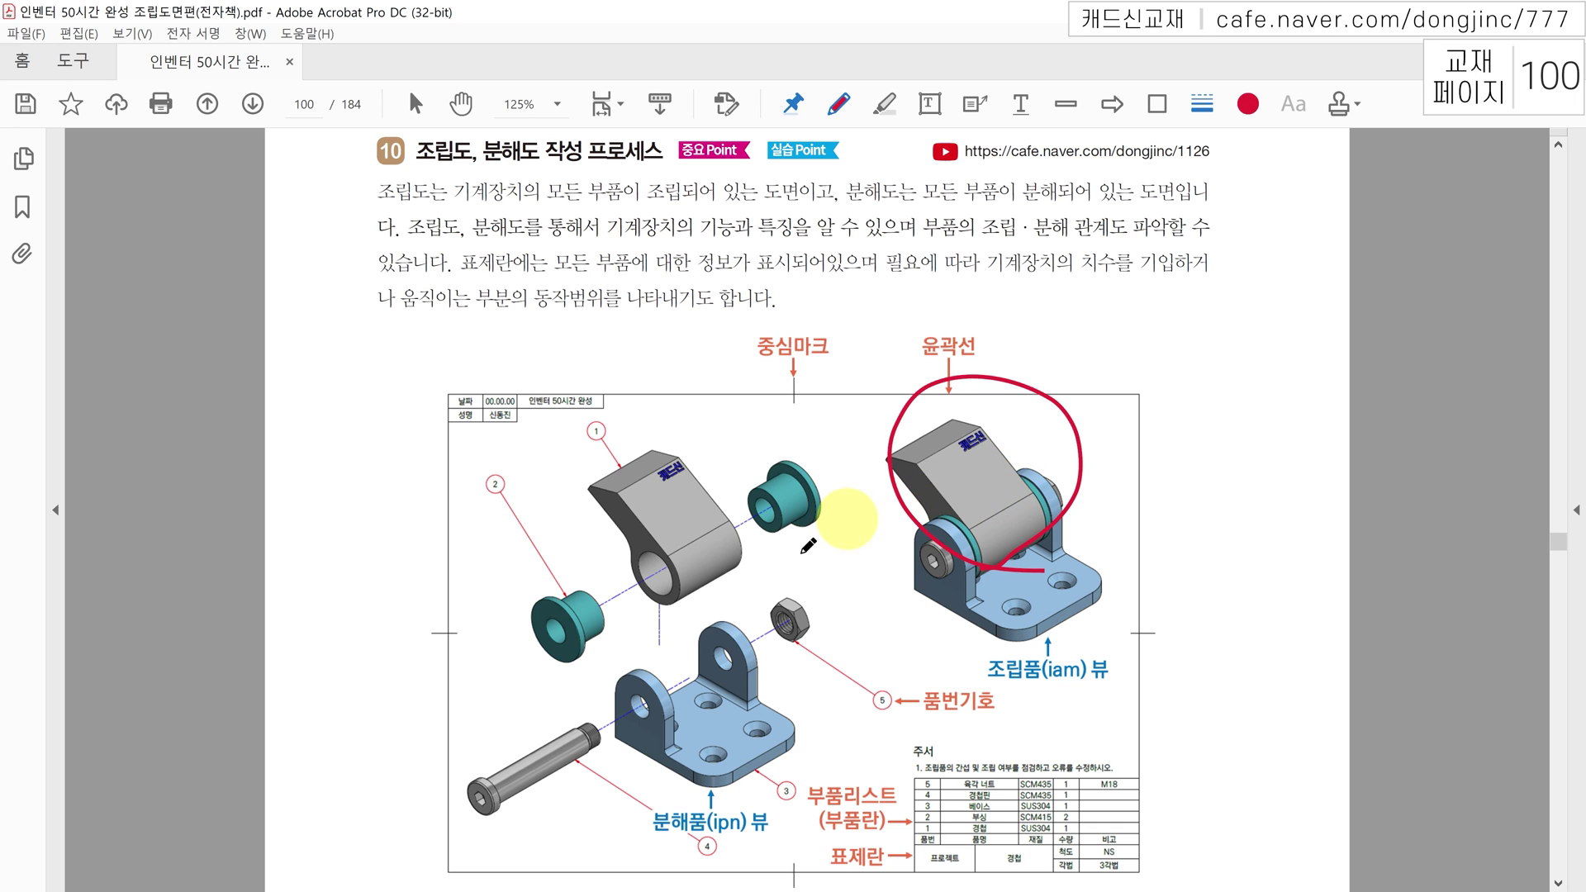
{"action": "mouse_move", "coordinate": [739, 715]}
{"action": "left_mouse_down"}
{"action": "mouse_move", "coordinate": [557, 606]}
{"action": "mouse_move", "coordinate": [753, 555]}
{"action": "mouse_move", "coordinate": [731, 660]}
{"action": "mouse_move", "coordinate": [678, 695]}
{"action": "left_mouse_up"}
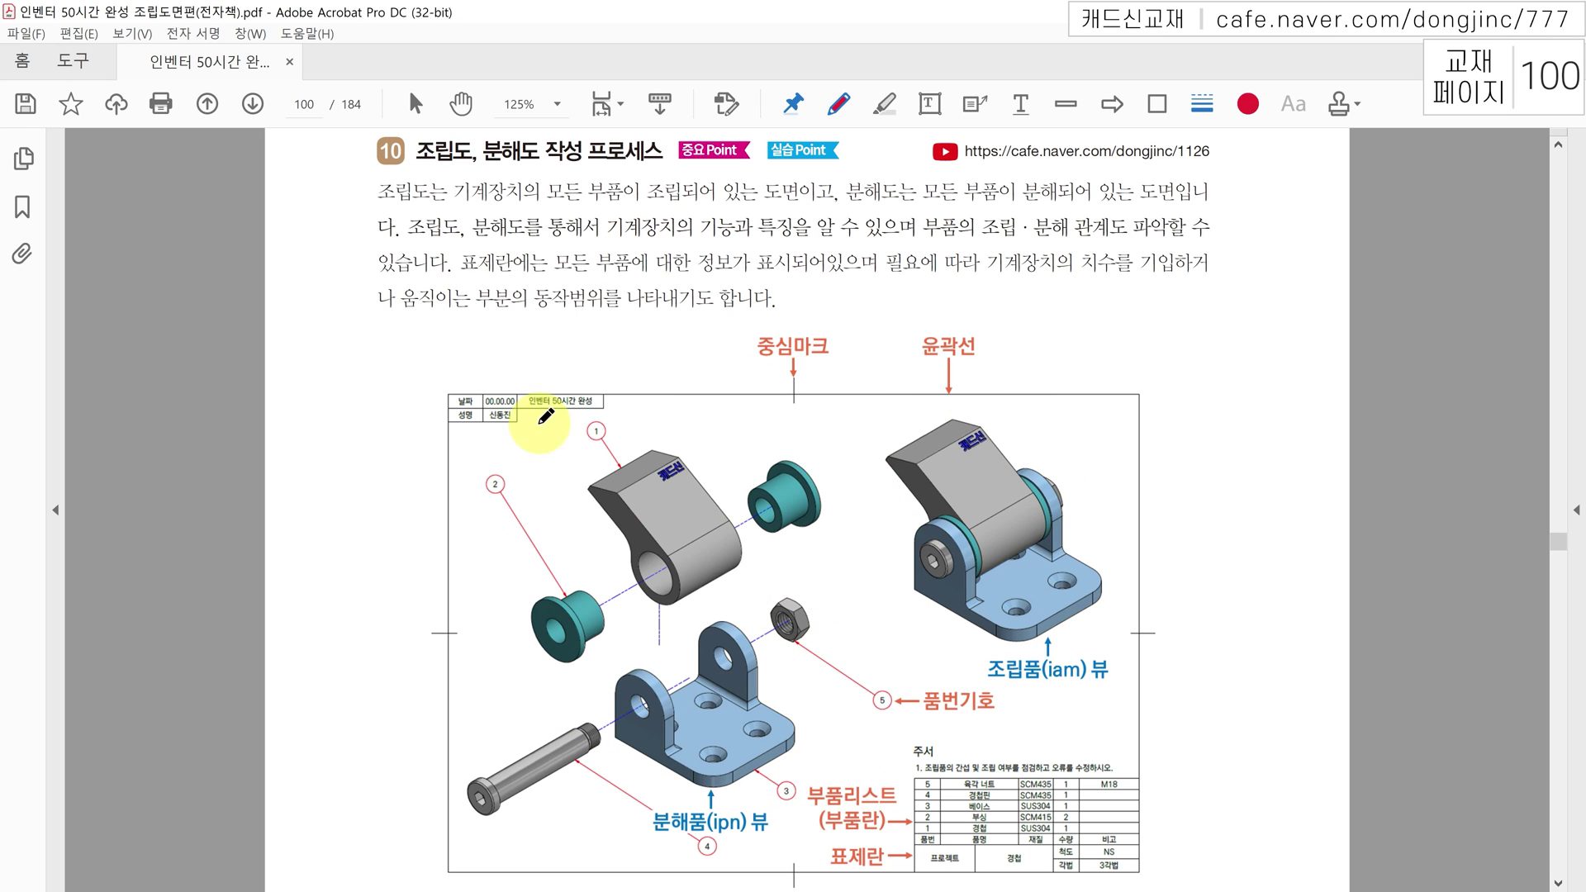
Circle the date/name box, parts list and balloons in red, drawing connecting strokes from balloon 5 to the parts list and from balloon 2 to the assembly.
{"action": "mouse_move", "coordinate": [521, 437]}
{"action": "left_mouse_down"}
{"action": "mouse_move", "coordinate": [451, 417]}
{"action": "mouse_move", "coordinate": [545, 409]}
{"action": "left_mouse_up"}
{"action": "mouse_move", "coordinate": [1037, 863]}
{"action": "left_mouse_down"}
{"action": "mouse_move", "coordinate": [1074, 830]}
{"action": "mouse_move", "coordinate": [1058, 758]}
{"action": "mouse_move", "coordinate": [1009, 851]}
{"action": "left_mouse_up"}
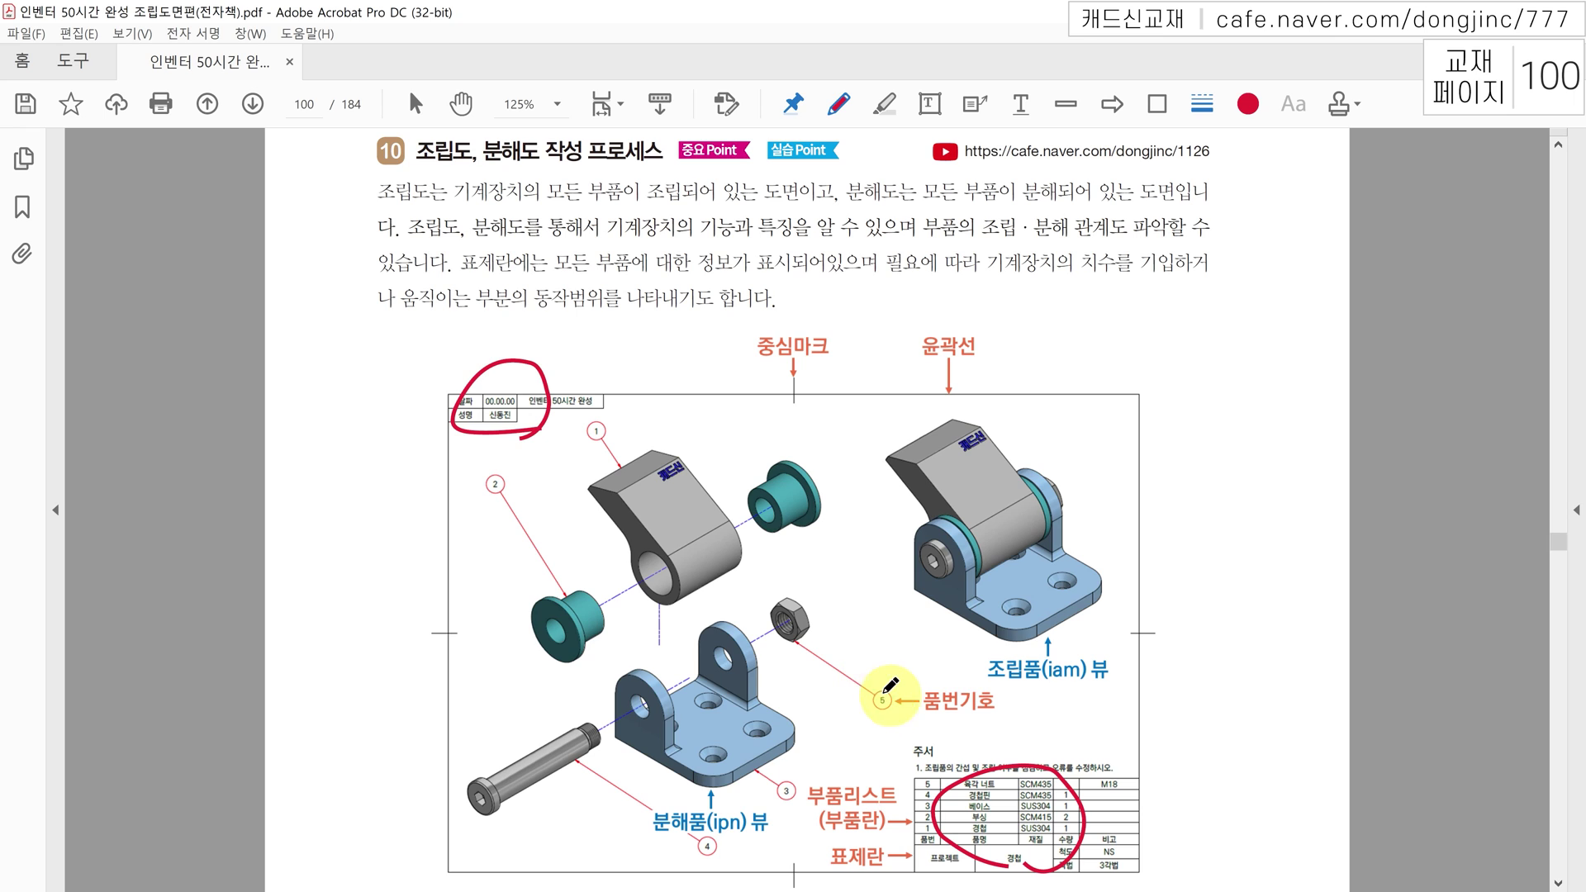
{"action": "mouse_move", "coordinate": [893, 701]}
{"action": "left_mouse_down"}
{"action": "mouse_move", "coordinate": [873, 692]}
{"action": "mouse_move", "coordinate": [888, 704]}
{"action": "mouse_move", "coordinate": [872, 728]}
{"action": "mouse_move", "coordinate": [912, 782]}
{"action": "mouse_move", "coordinate": [898, 791]}
{"action": "left_mouse_up"}
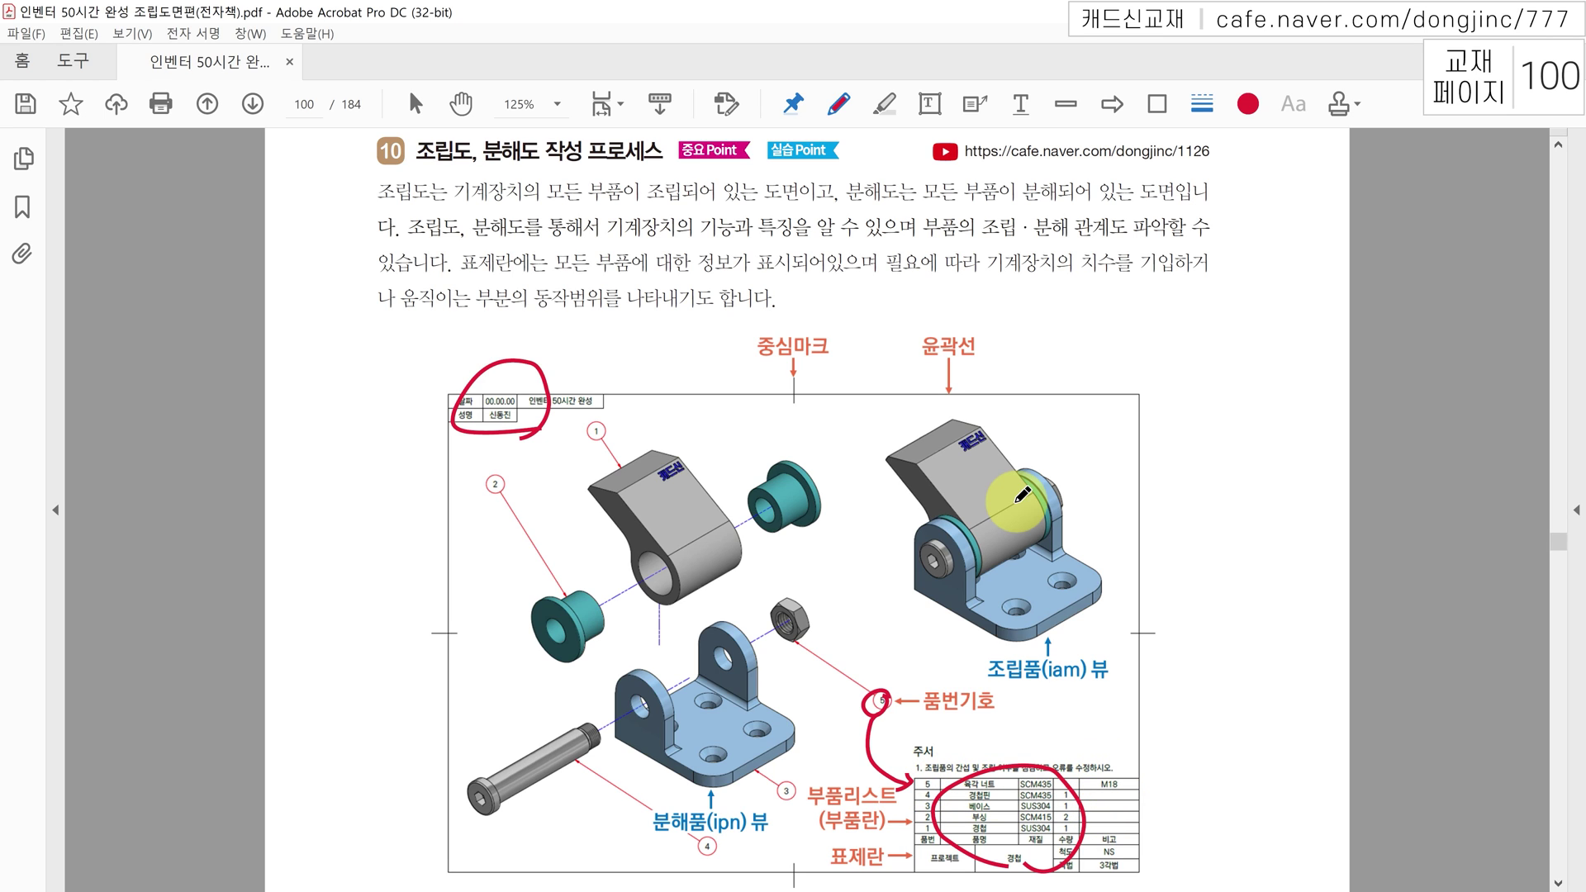
{"action": "left_click_drag", "start_coordinate": [506, 488], "coordinate": [512, 506]}
{"action": "mouse_move", "coordinate": [520, 482]}
{"action": "left_mouse_down"}
{"action": "mouse_move", "coordinate": [730, 400]}
{"action": "mouse_move", "coordinate": [731, 436]}
{"action": "mouse_move", "coordinate": [903, 446]}
{"action": "mouse_move", "coordinate": [887, 499]}
{"action": "left_mouse_up"}
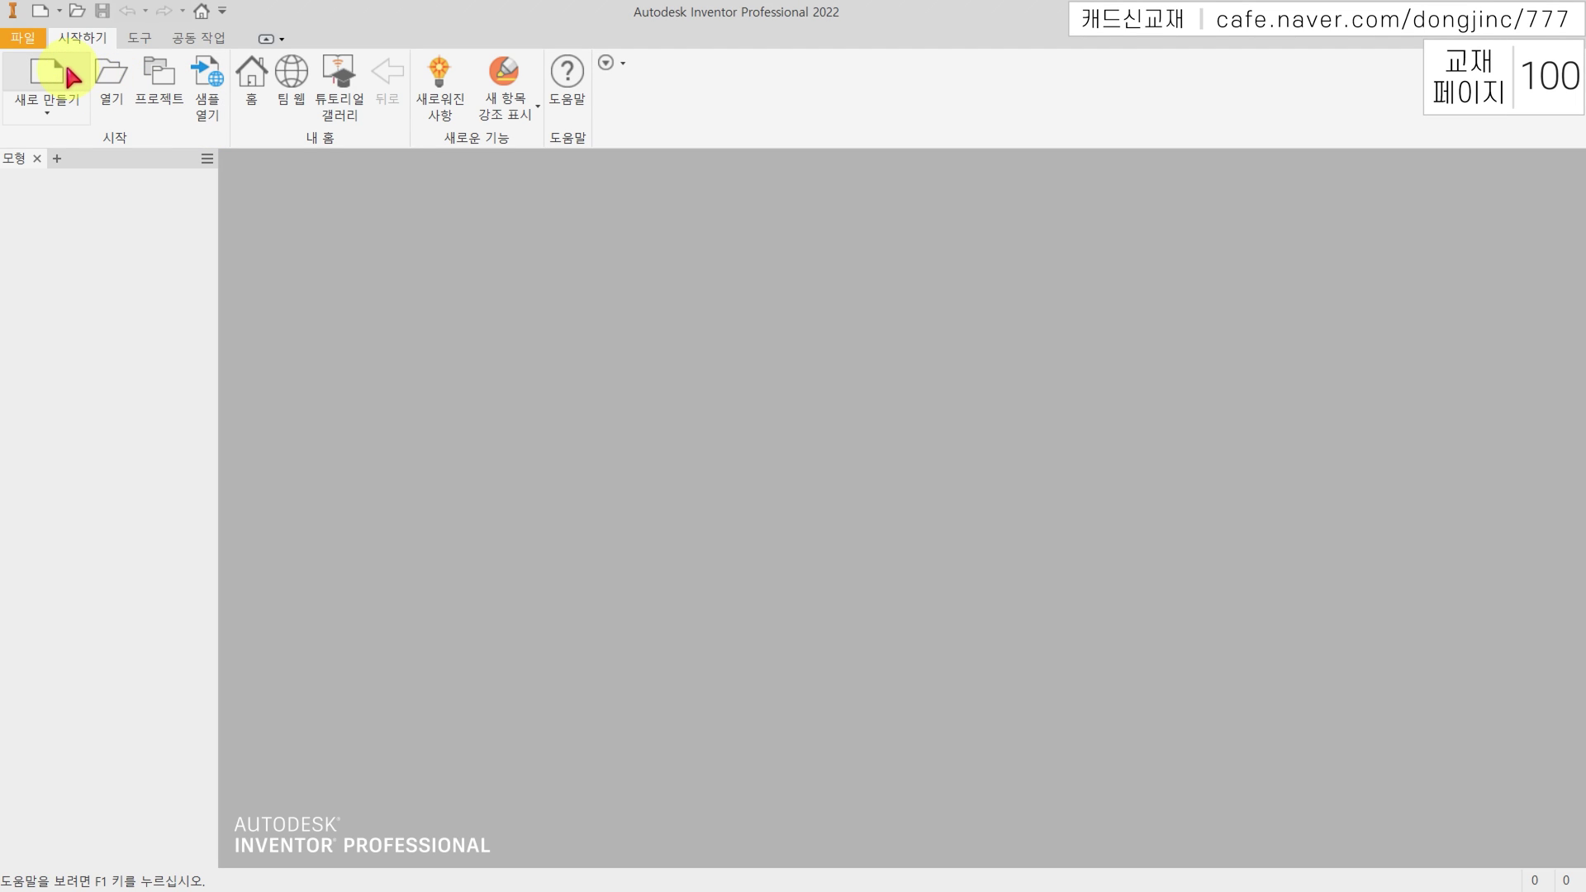
Switch to Autodesk Inventor and create a new drawing from the A3도면양식.idw template.
{"action": "left_click", "coordinate": [66, 70]}
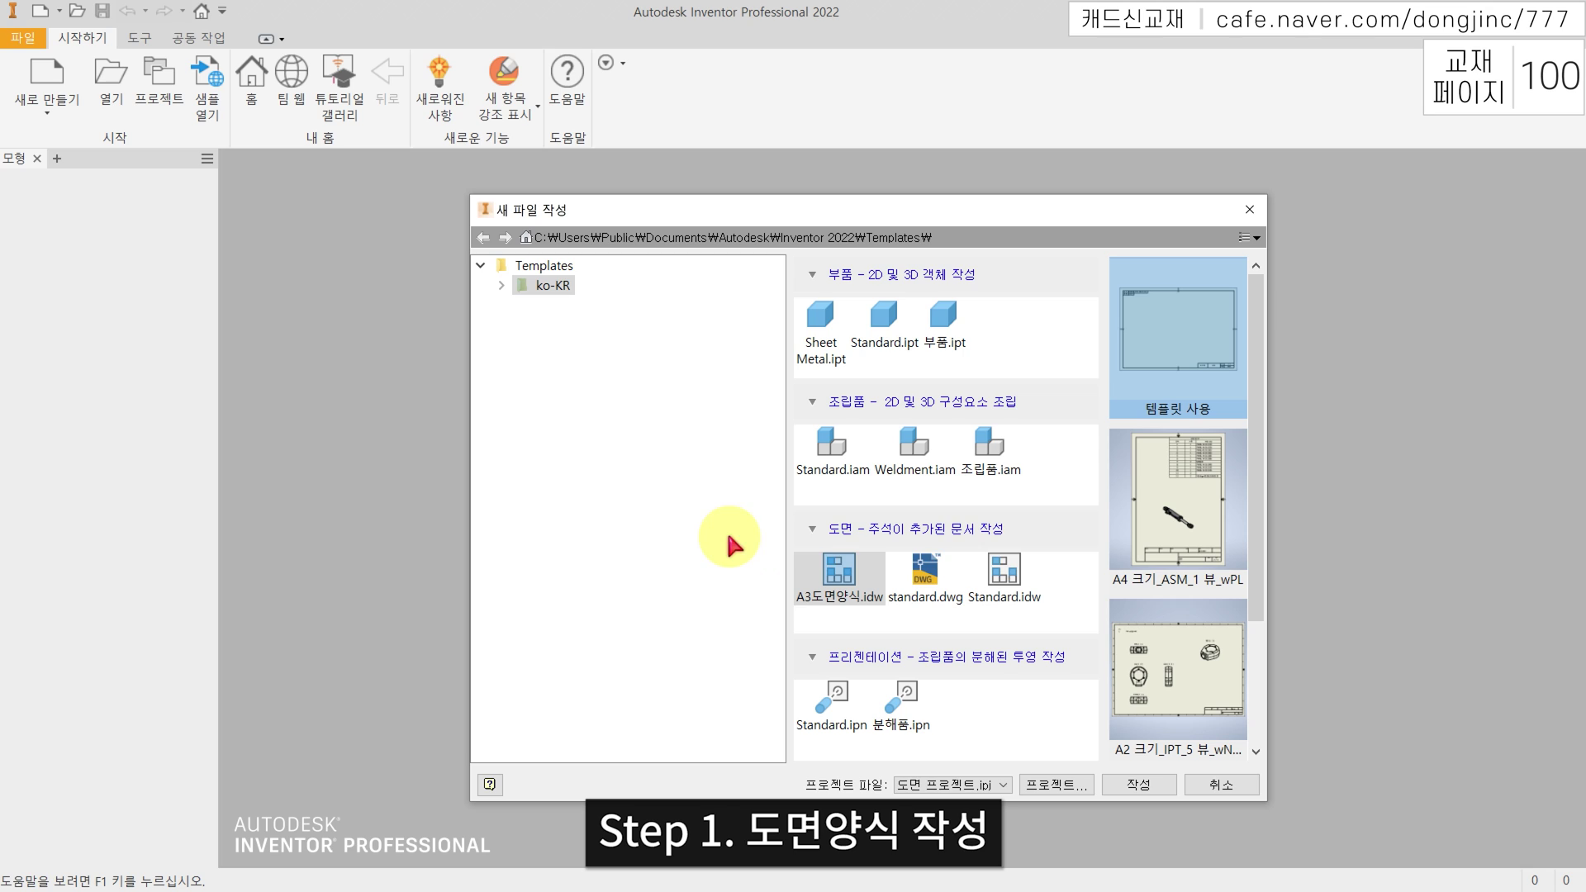
{"action": "left_click", "coordinate": [1015, 574]}
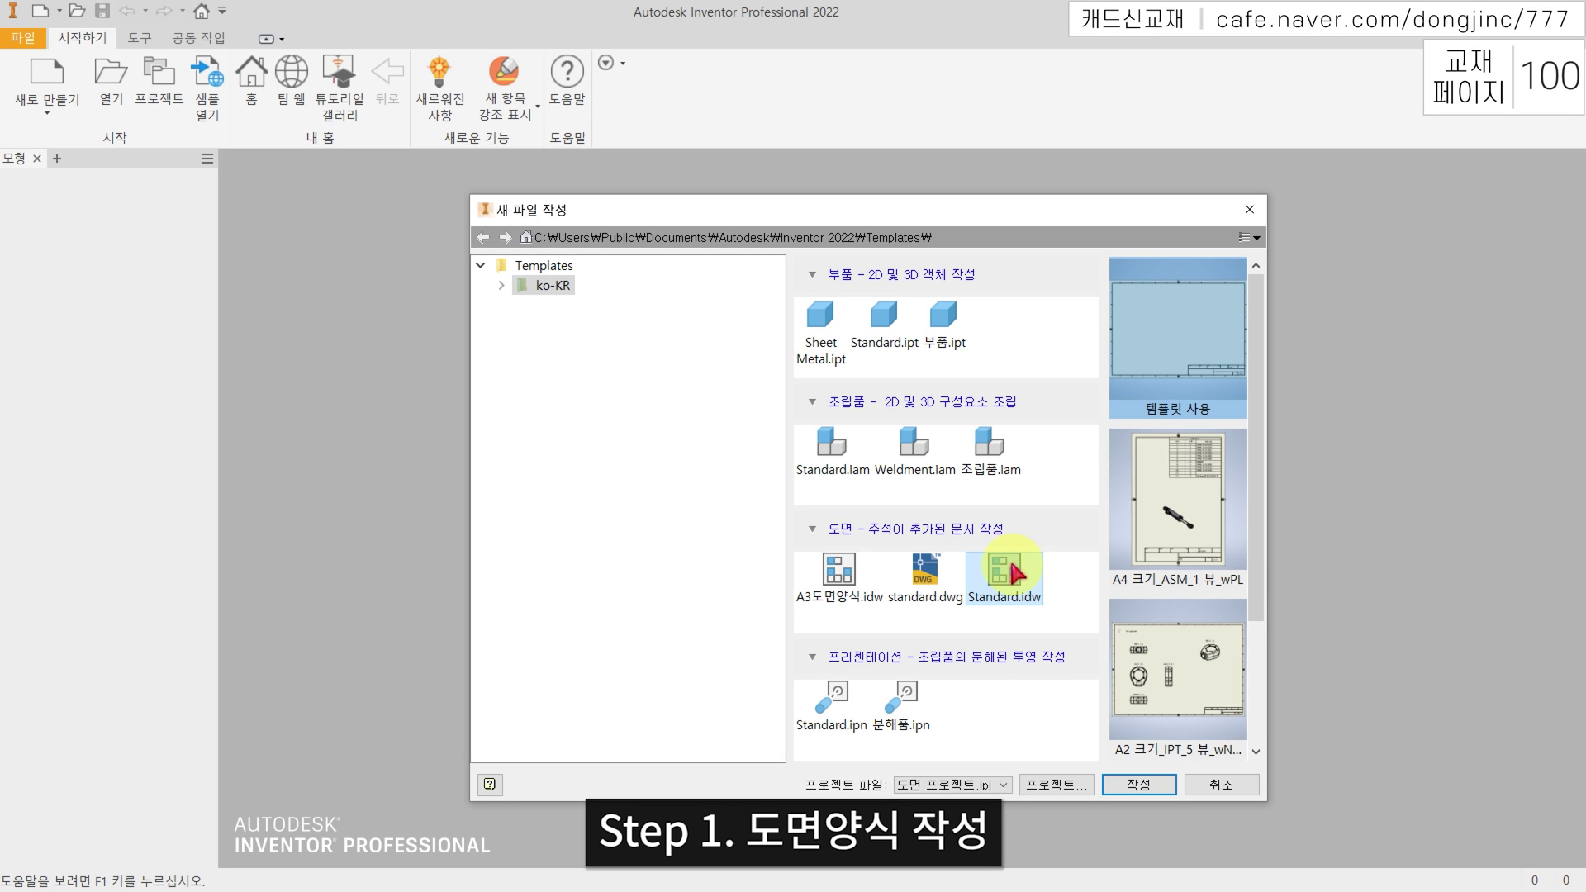
{"action": "left_click", "coordinate": [858, 576]}
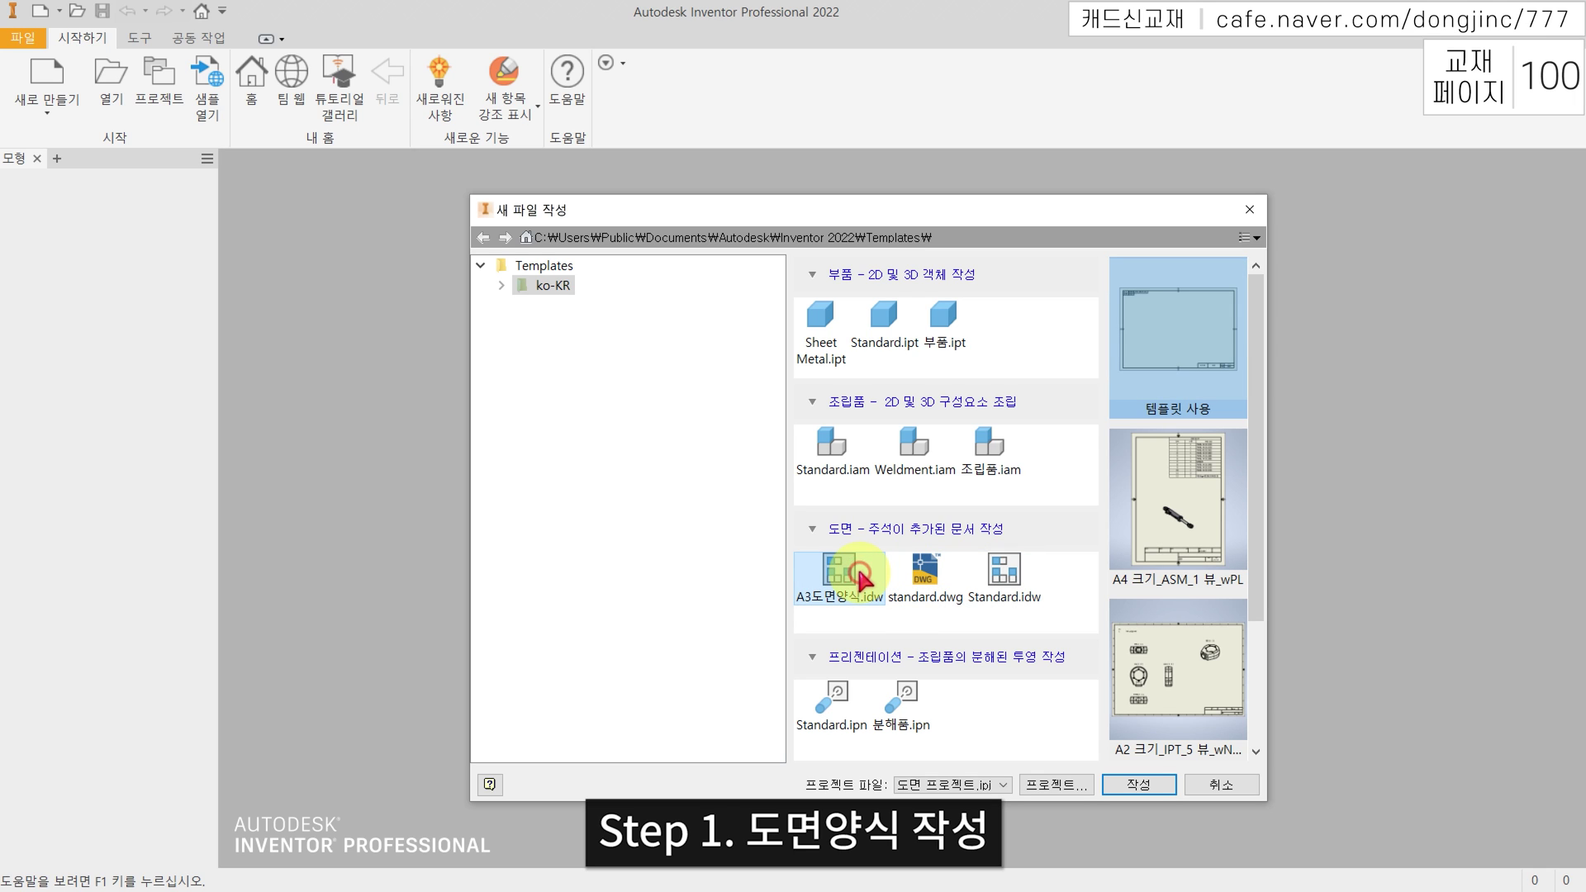
{"action": "left_click", "coordinate": [1138, 788]}
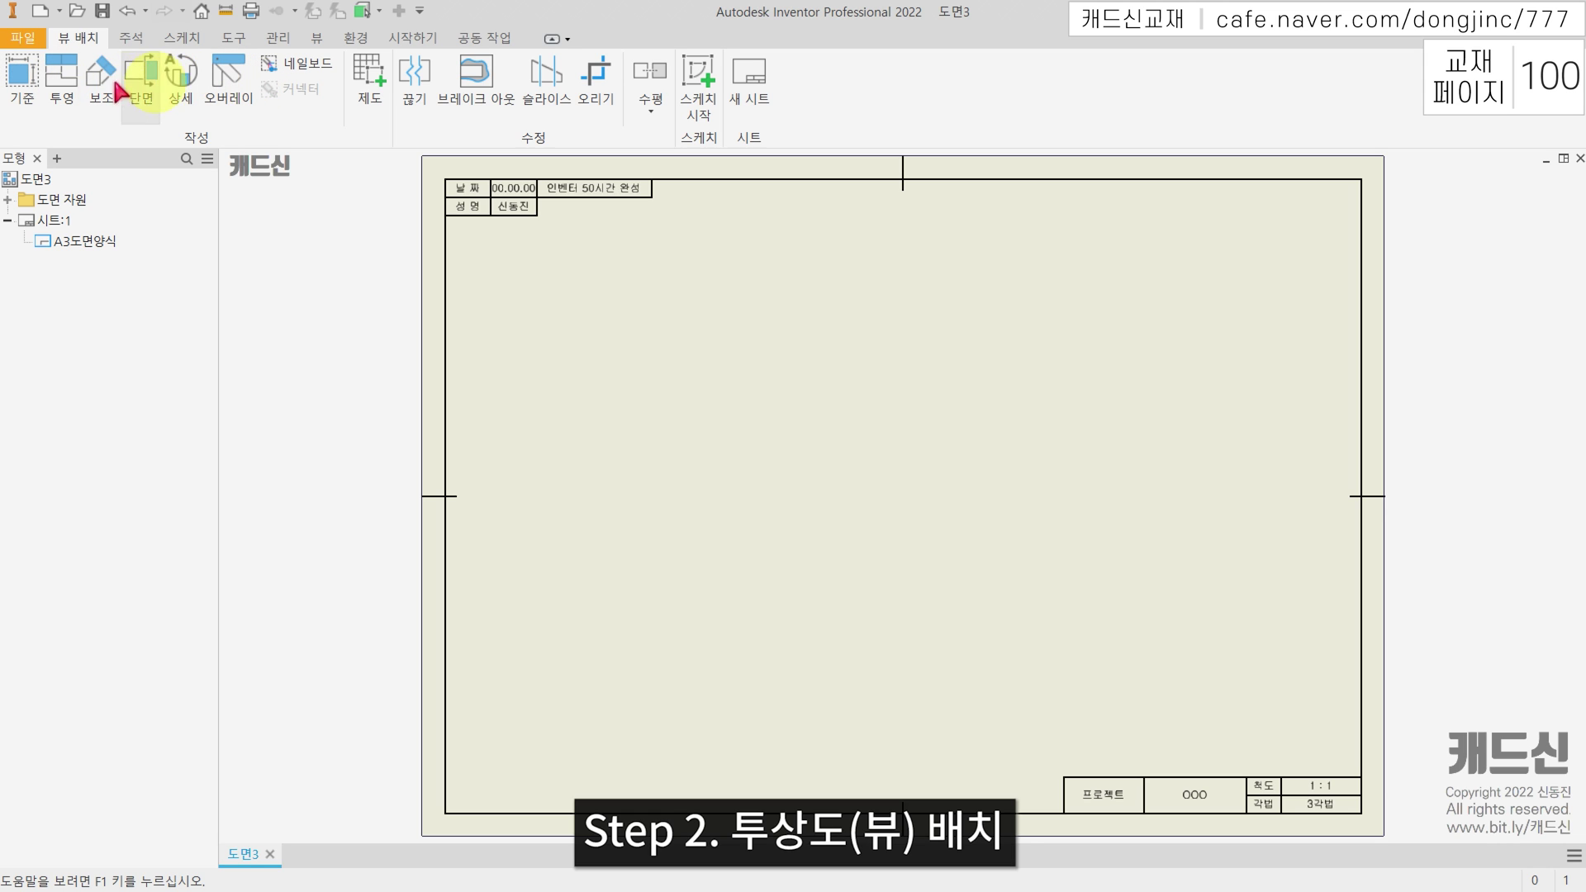
Place a base view of 경첩 조립품 from the 연습도면1. 경첩 folder in home orientation at 1:2, in the sheet's upper-right area.
{"action": "left_click", "coordinate": [33, 77]}
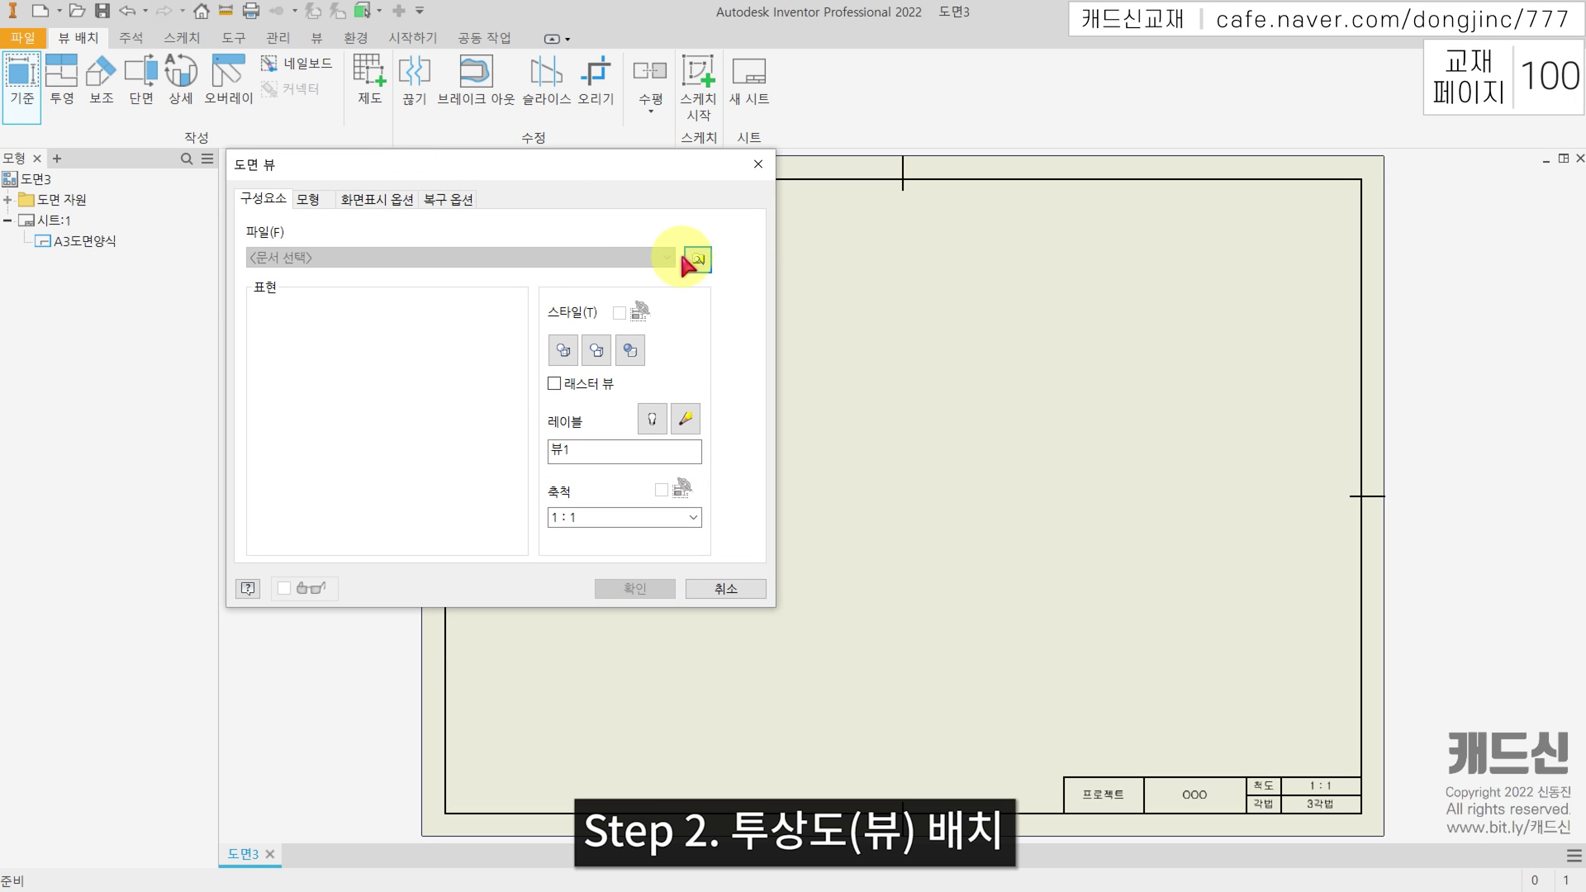
{"action": "left_click", "coordinate": [699, 261]}
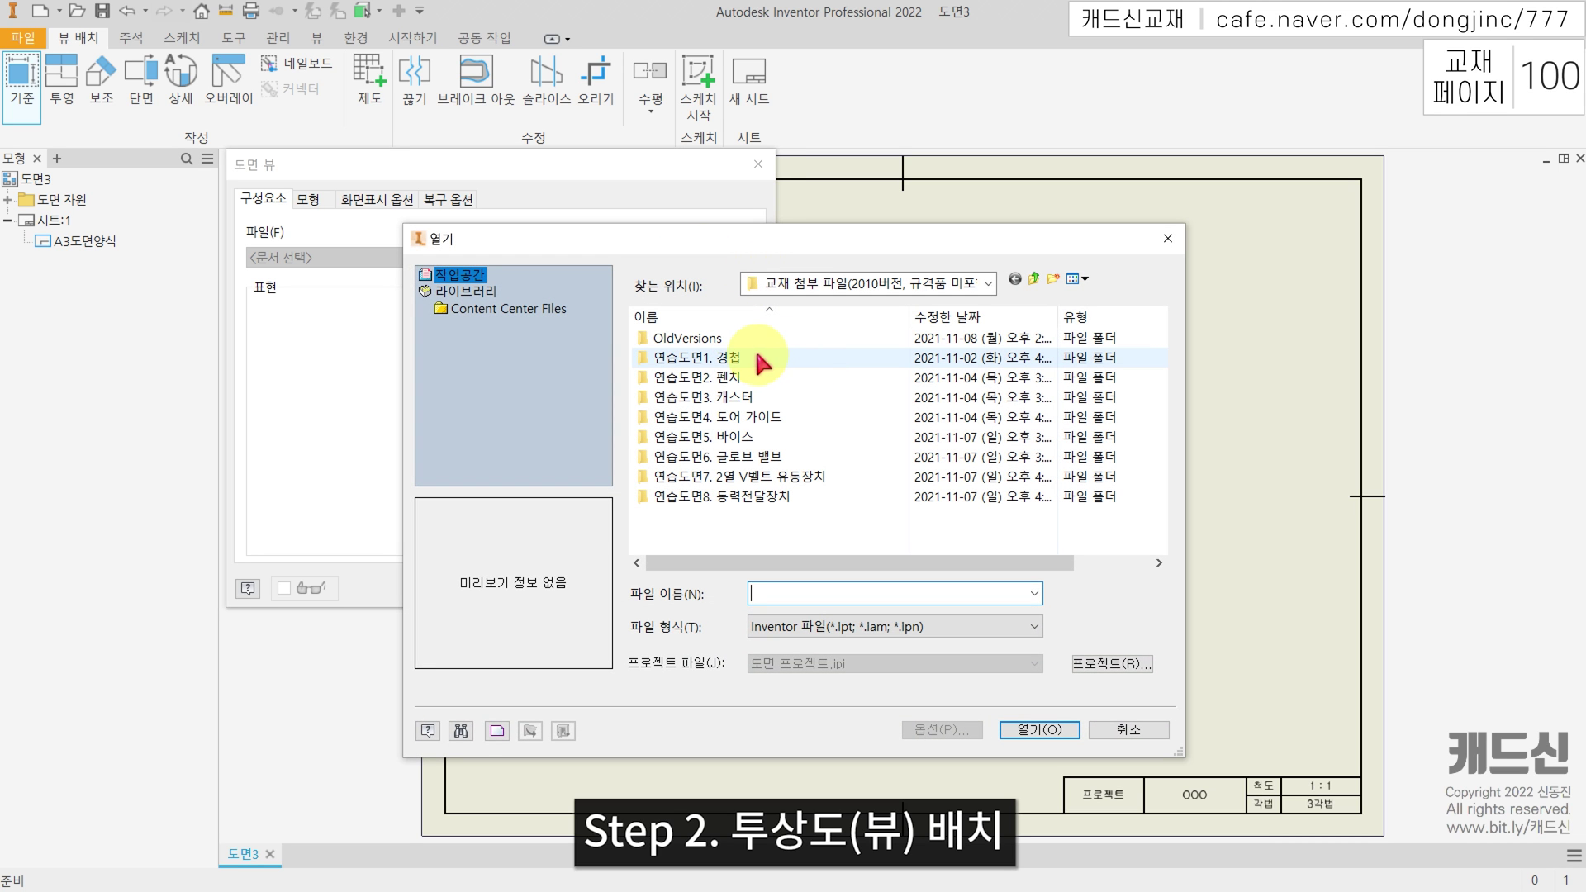
{"action": "double_click", "coordinate": [727, 357]}
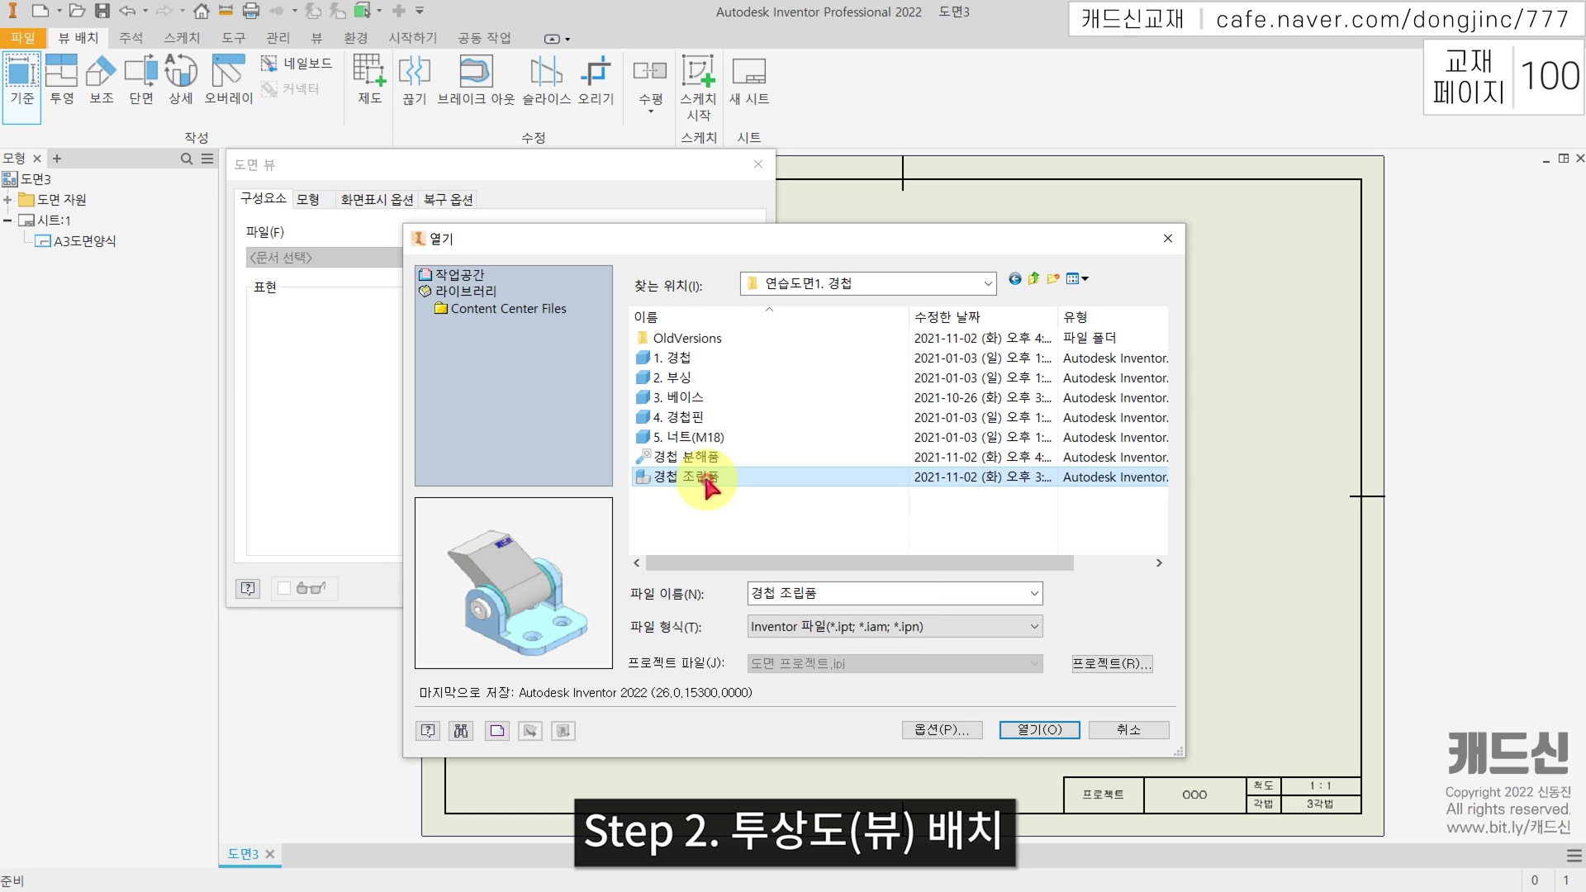
{"action": "left_click", "coordinate": [1034, 730]}
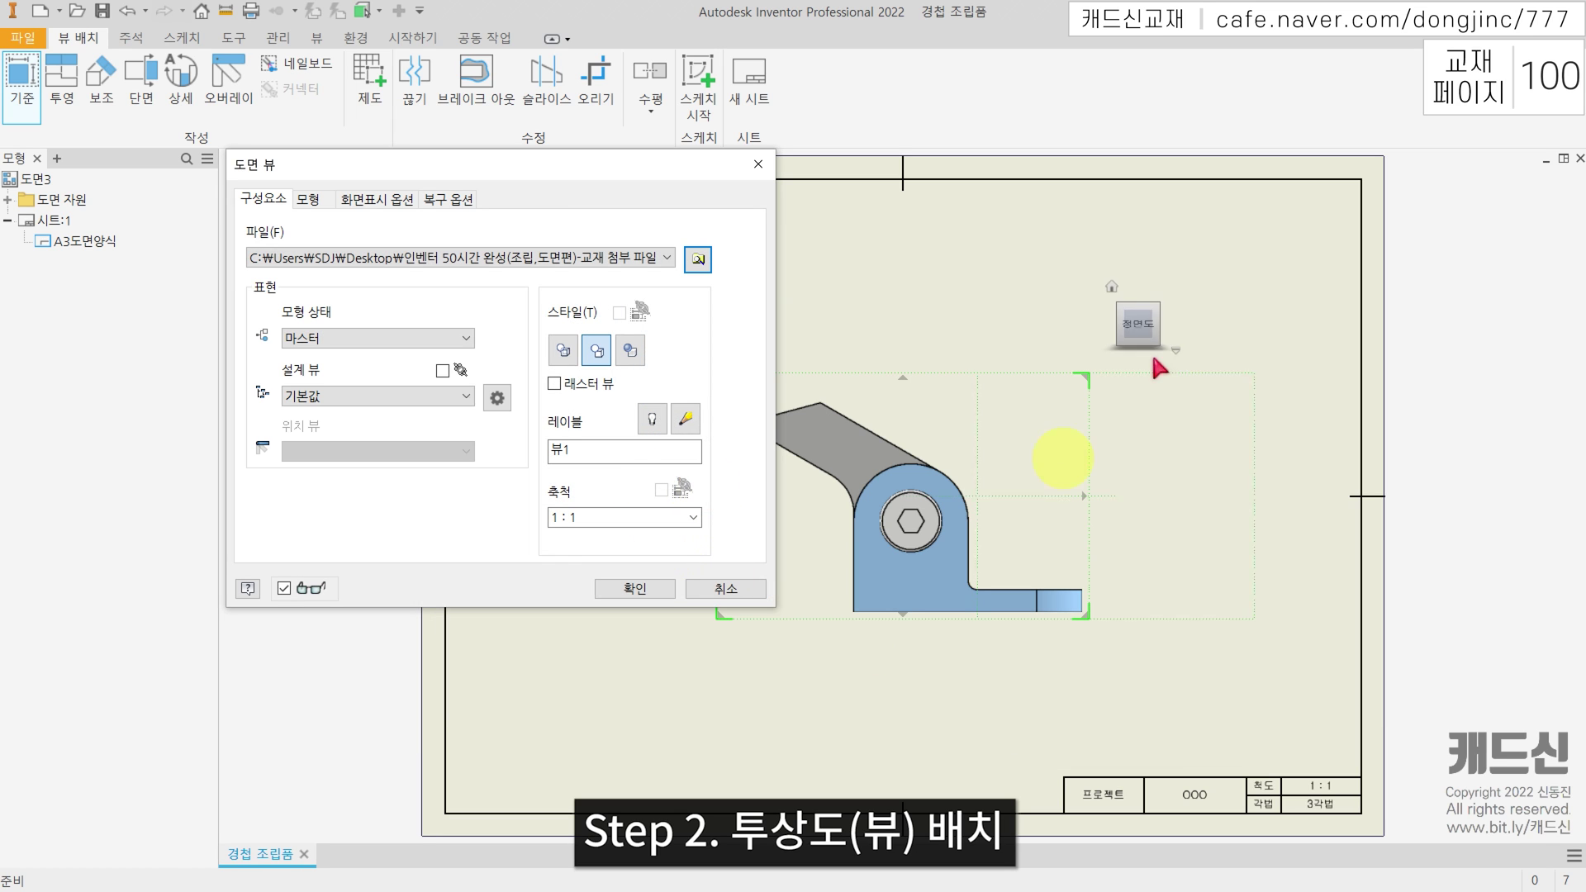
{"action": "left_click", "coordinate": [1113, 289]}
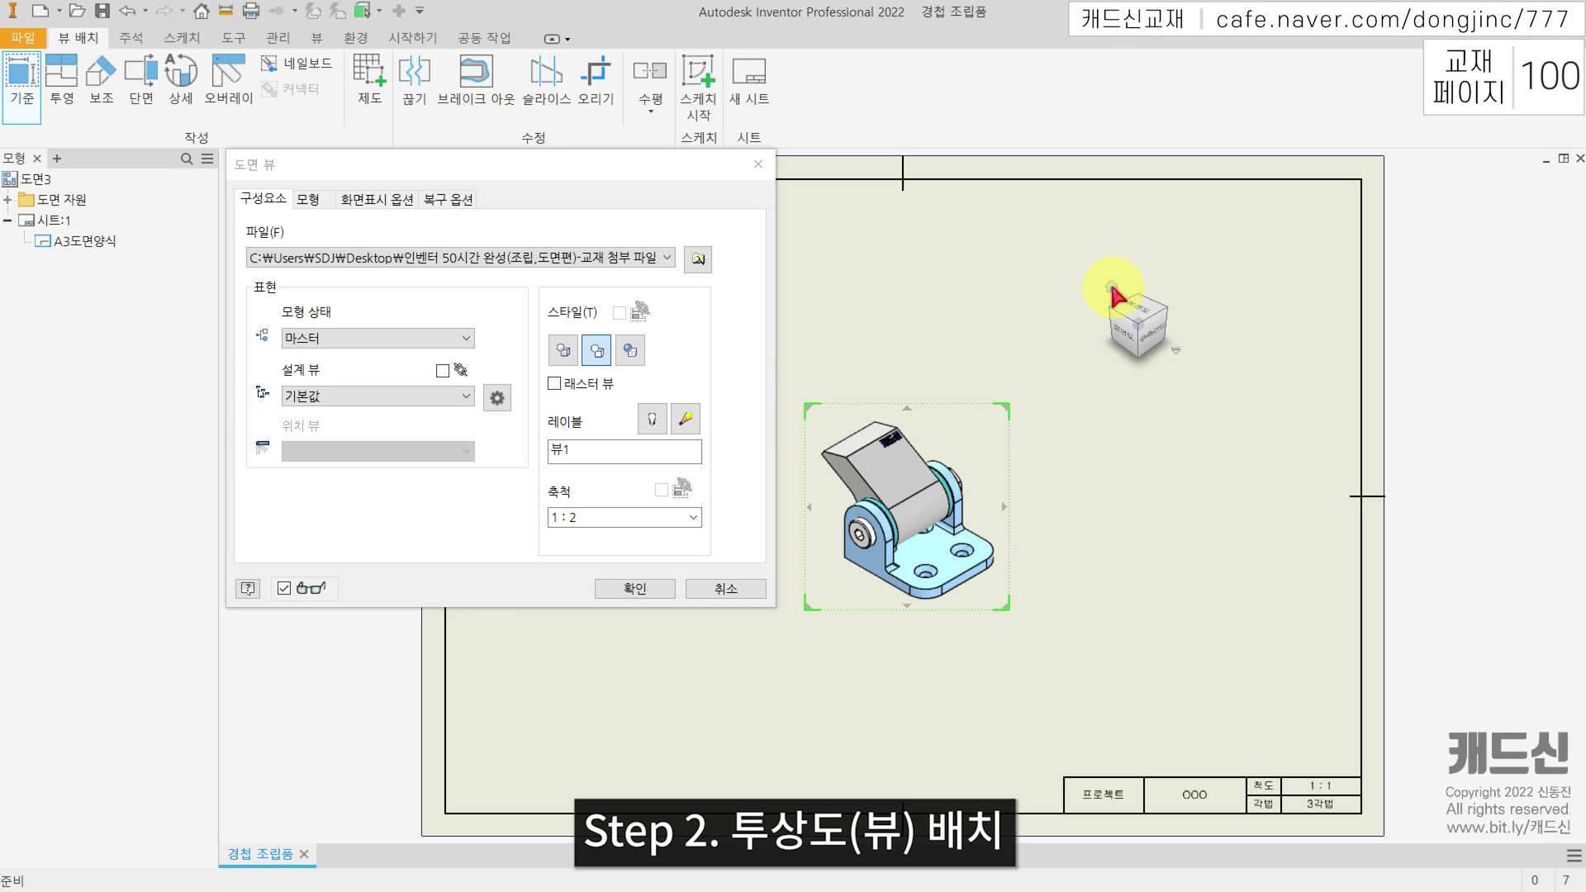
{"action": "left_click", "coordinate": [635, 588]}
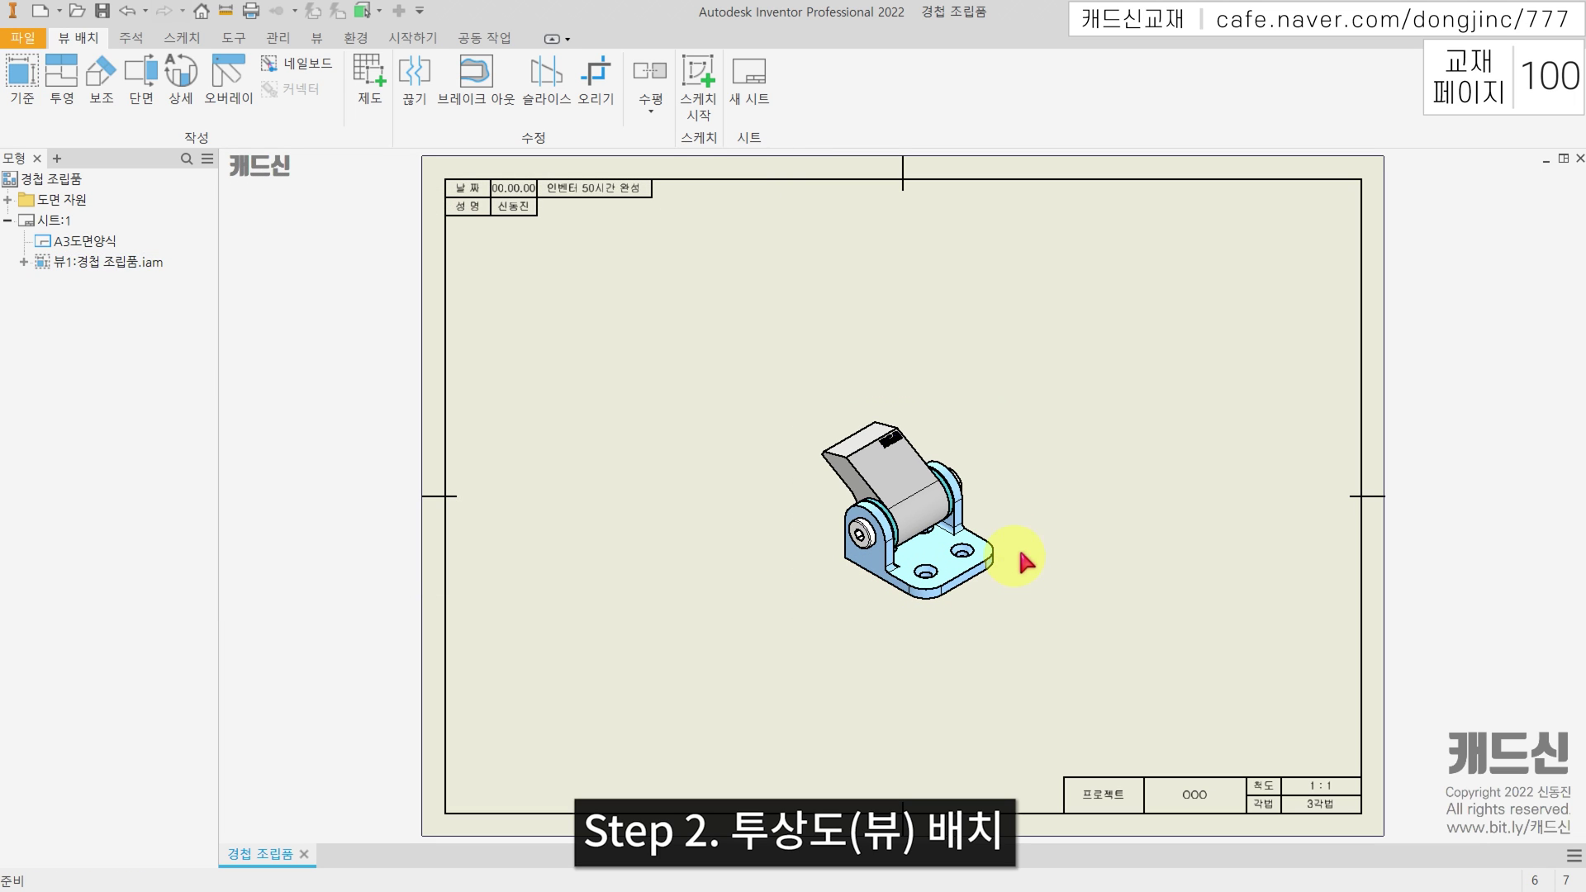
{"action": "mouse_move", "coordinate": [1007, 538]}
{"action": "left_mouse_down"}
{"action": "mouse_move", "coordinate": [1207, 272]}
{"action": "mouse_move", "coordinate": [1272, 352]}
{"action": "left_mouse_up"}
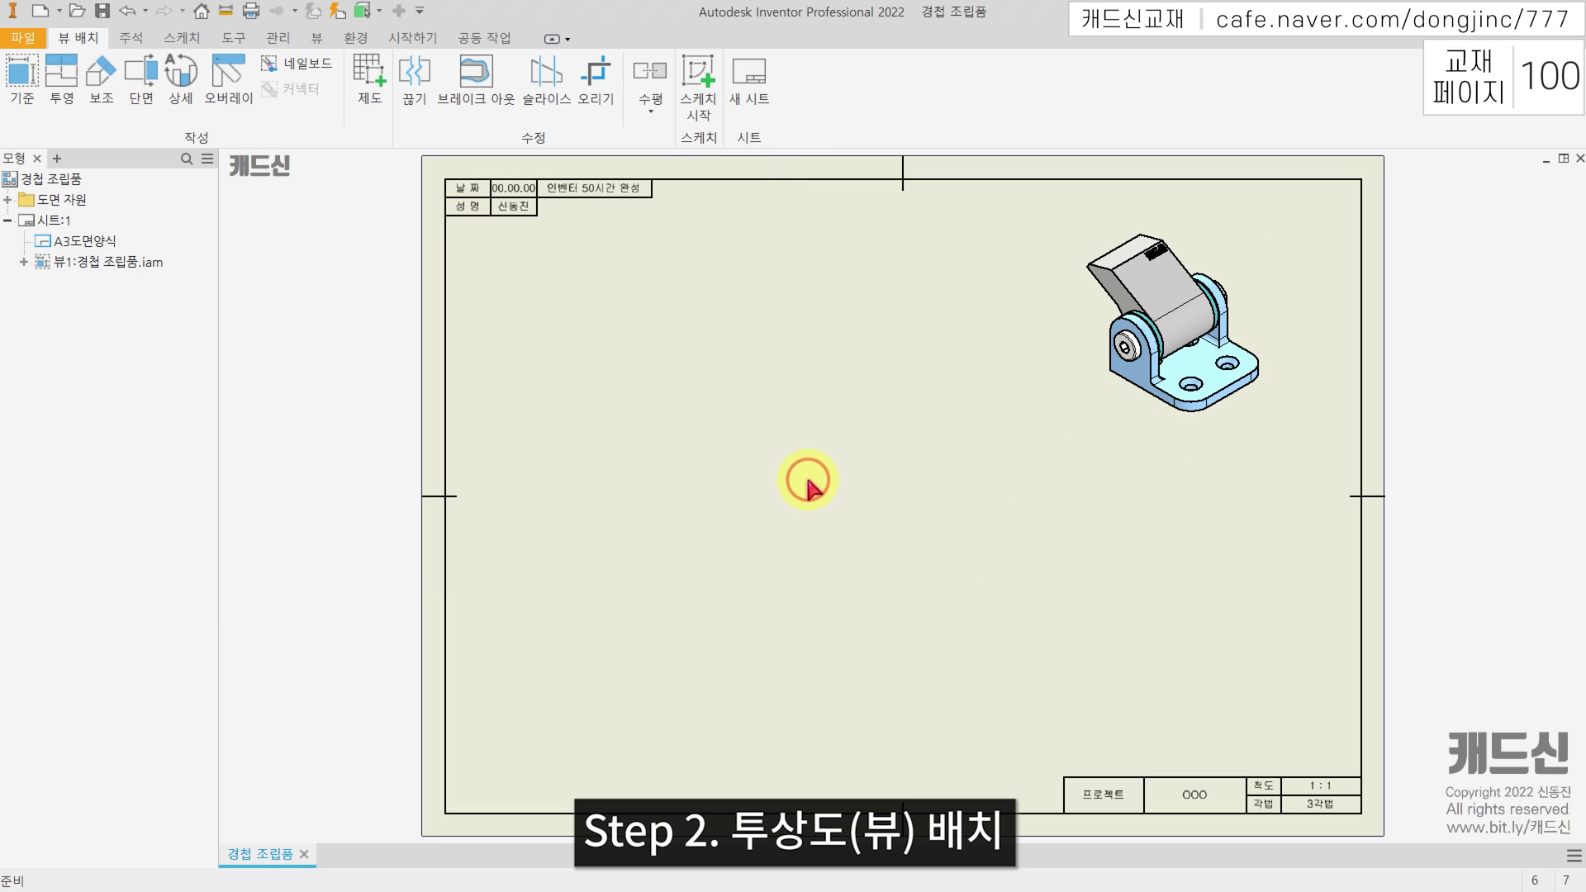
Place a shaded base view of the 경첩 분해품 presentation at 1:2 and position it in the left-centre area of the sheet.
{"action": "left_click", "coordinate": [23, 99]}
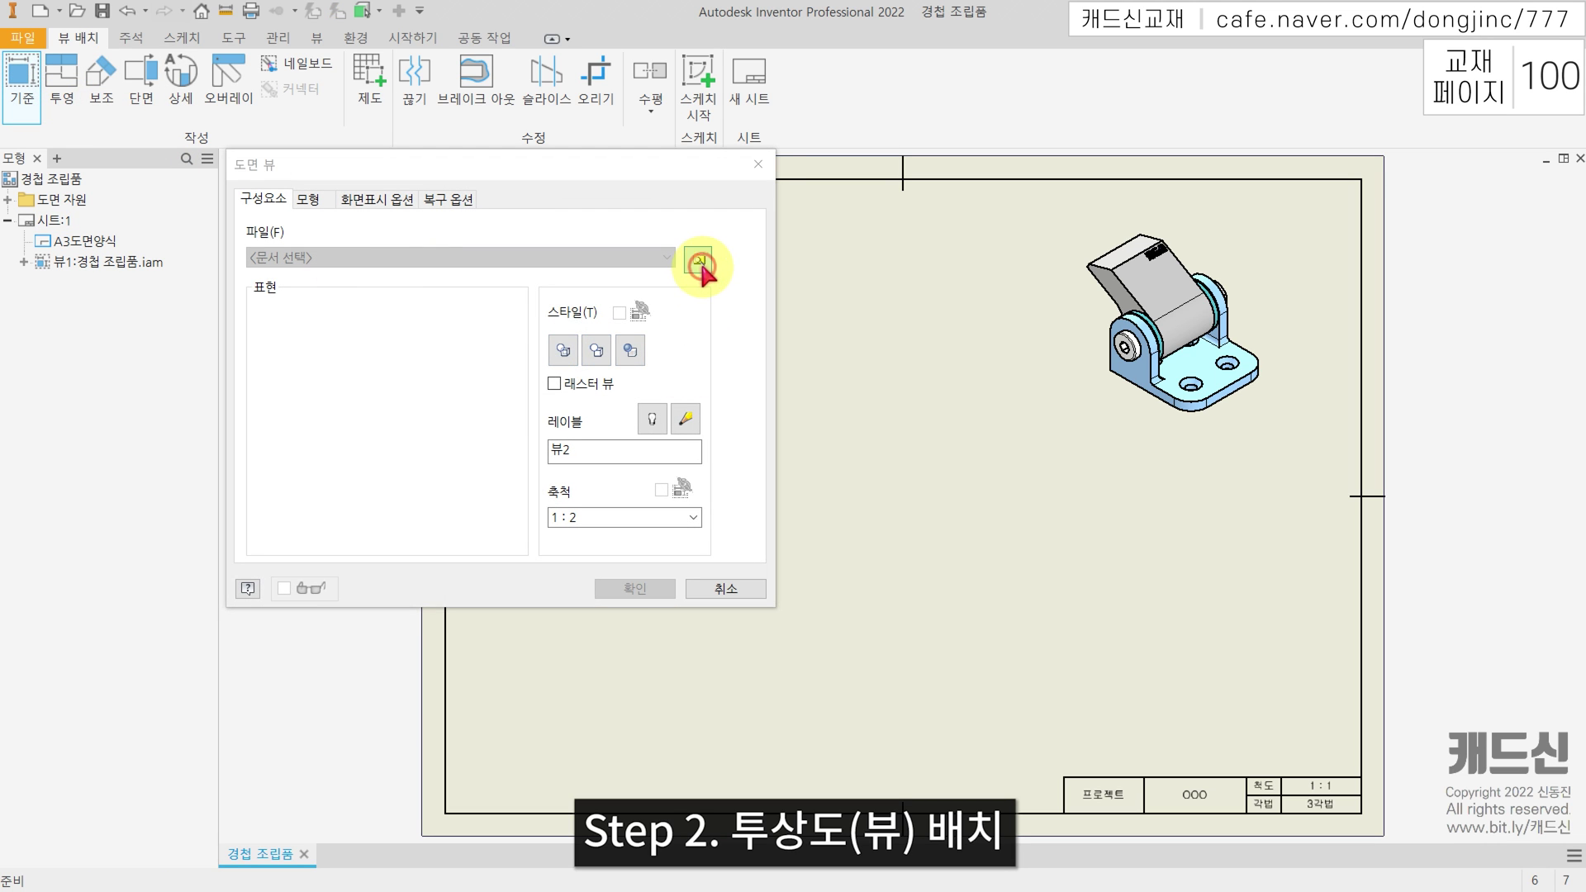
{"action": "left_click", "coordinate": [699, 263]}
{"action": "left_click", "coordinate": [686, 457]}
{"action": "left_click", "coordinate": [1034, 729]}
{"action": "left_click", "coordinate": [630, 352]}
{"action": "left_click", "coordinate": [570, 517]}
{"action": "left_click_drag", "start_coordinate": [567, 517], "coordinate": [597, 518]}
{"action": "type", "text": "2"}
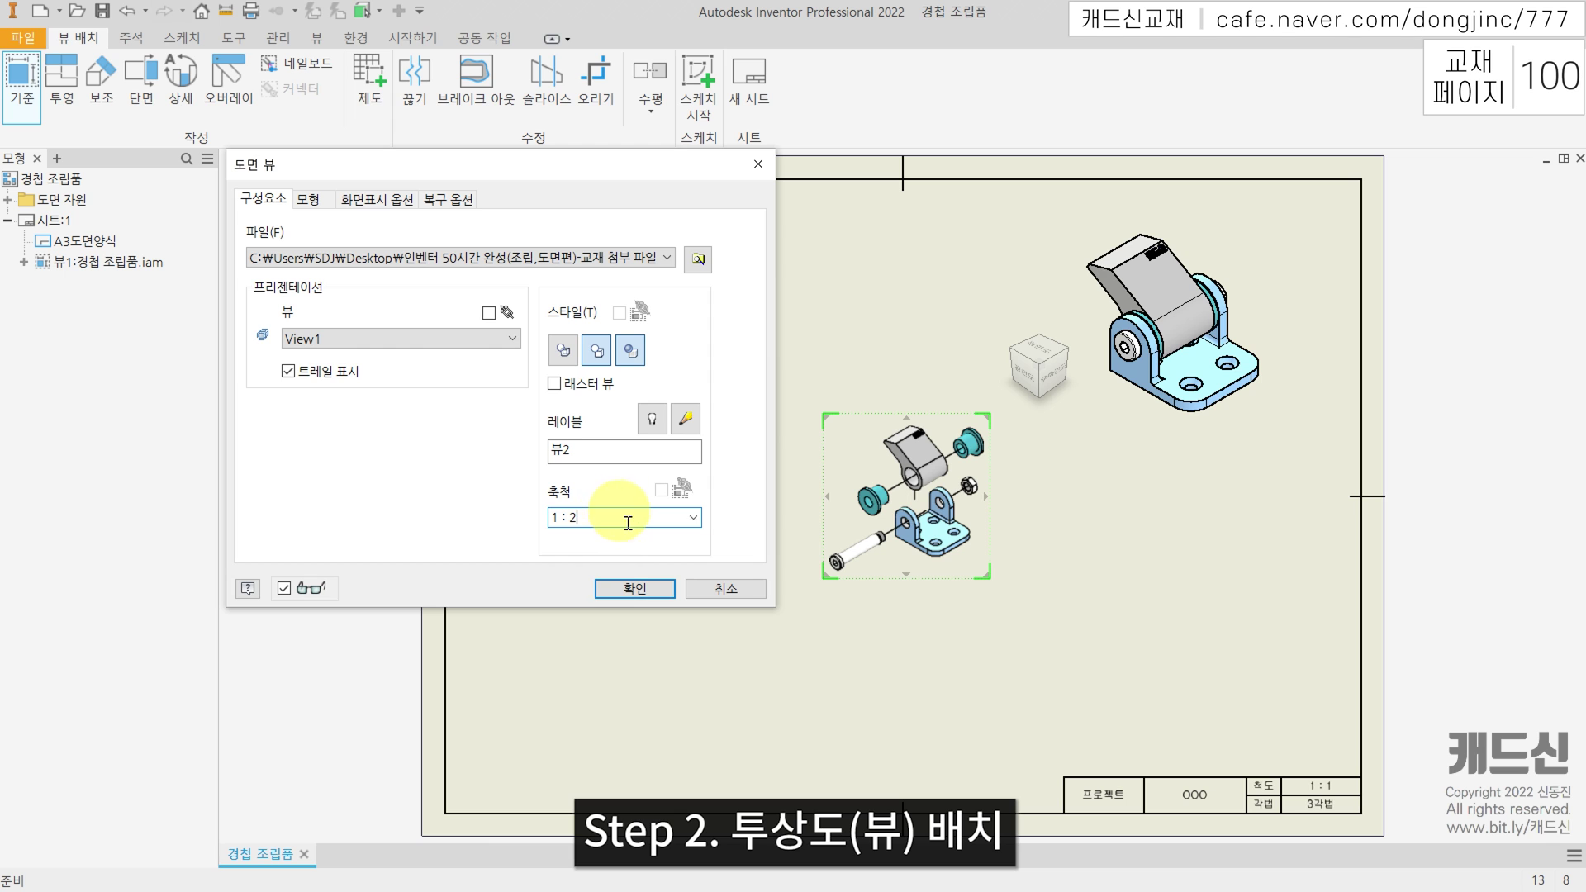
{"action": "left_click", "coordinate": [634, 588]}
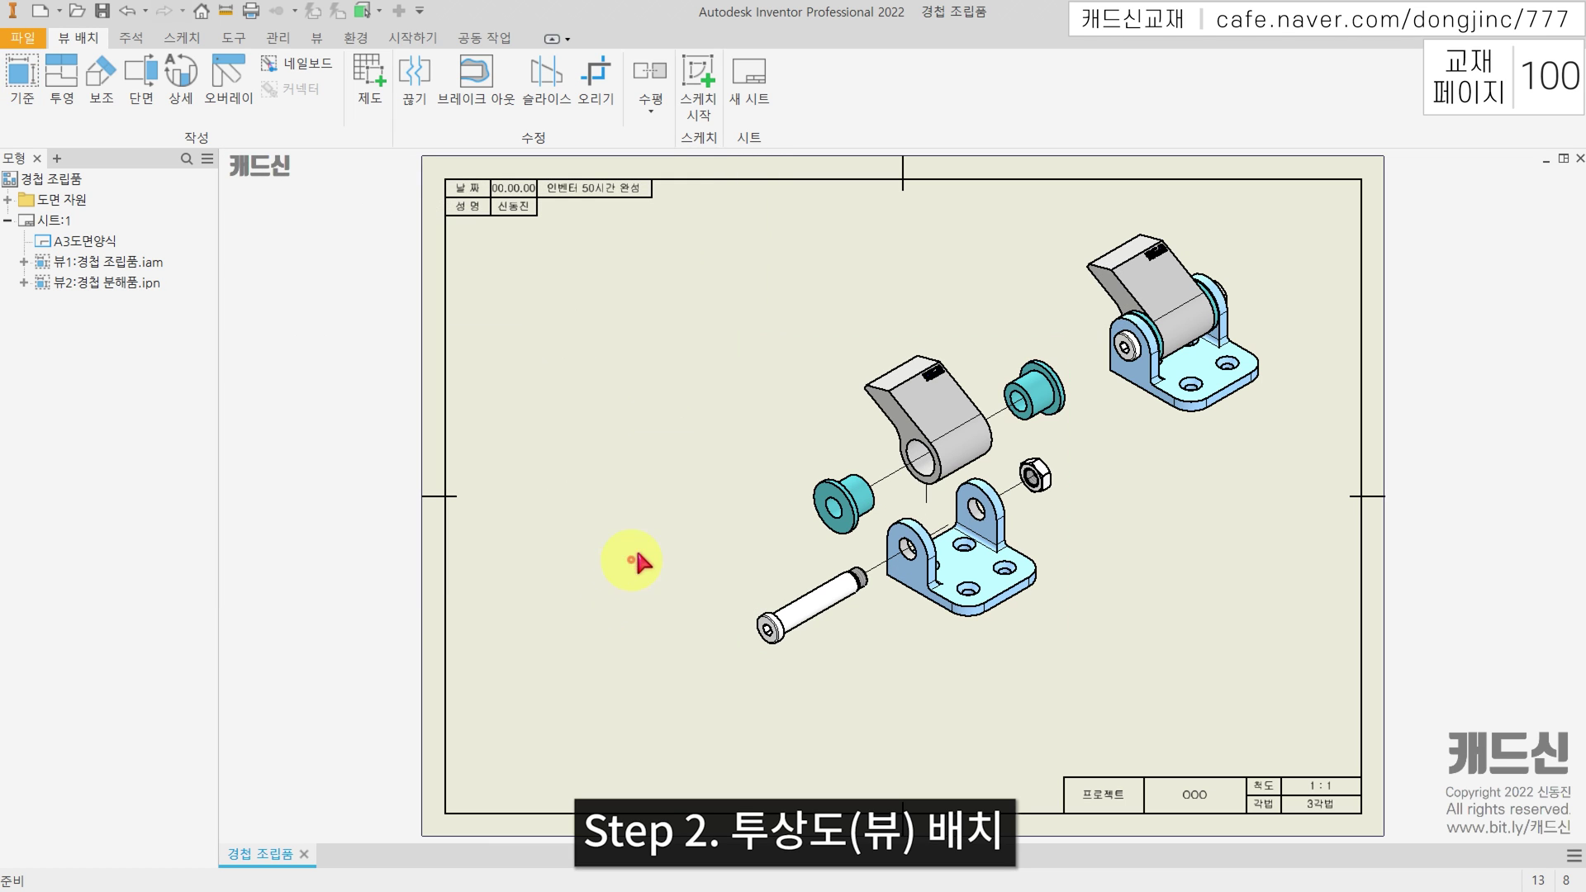
{"action": "left_click_drag", "start_coordinate": [735, 468], "coordinate": [581, 476]}
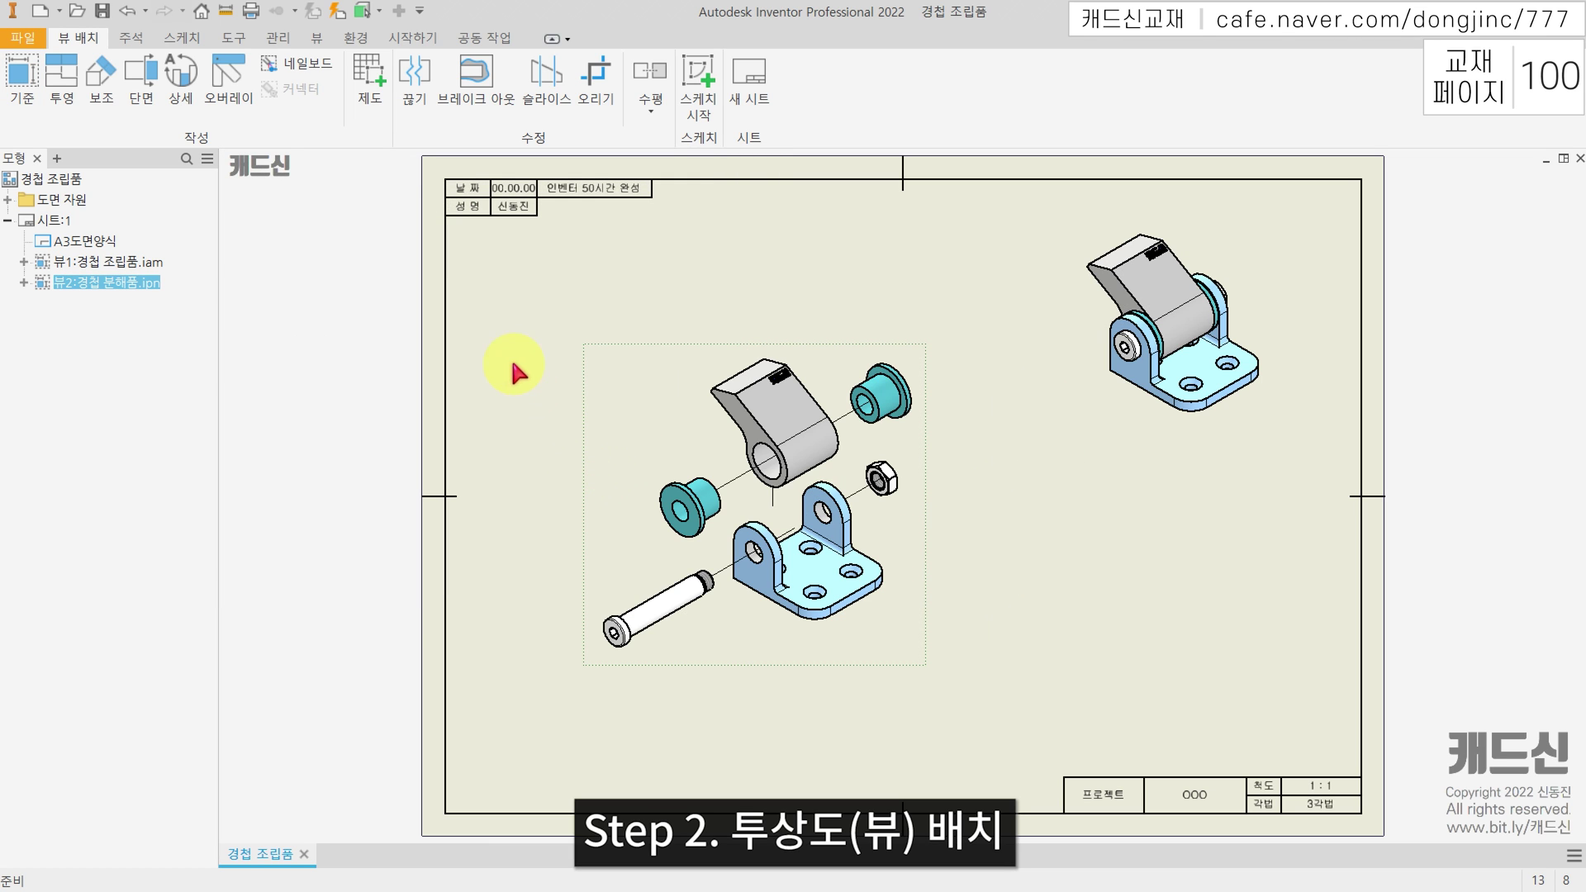
{"action": "left_click", "coordinate": [556, 314]}
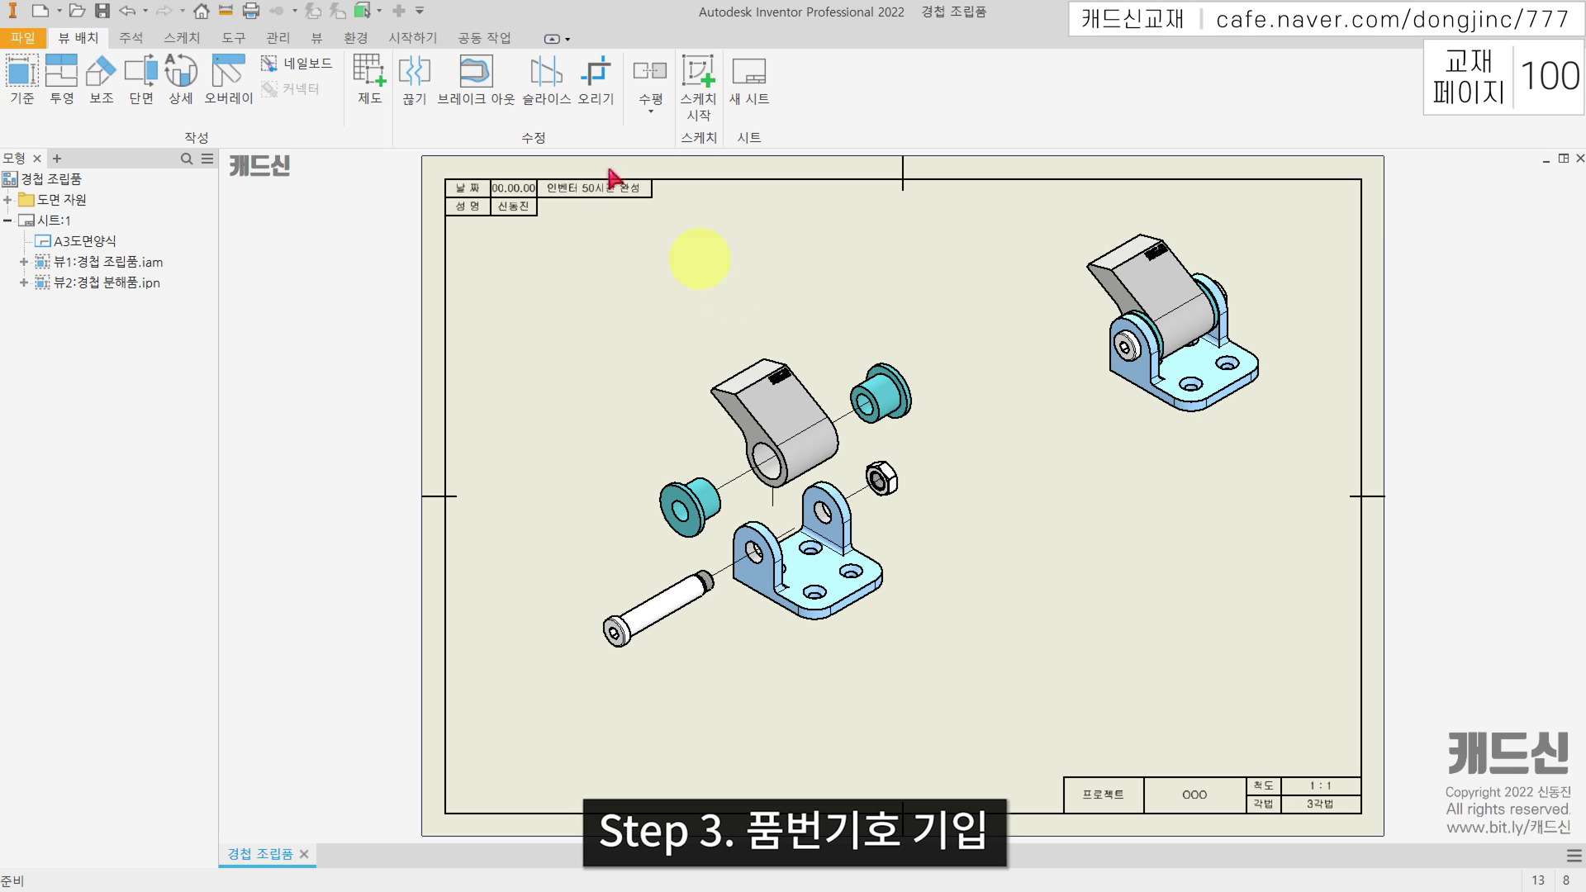
Add balloons above the hinge body and the right-hand bushing in the exploded view, accepting the default BOM properties.
{"action": "left_click", "coordinate": [132, 37]}
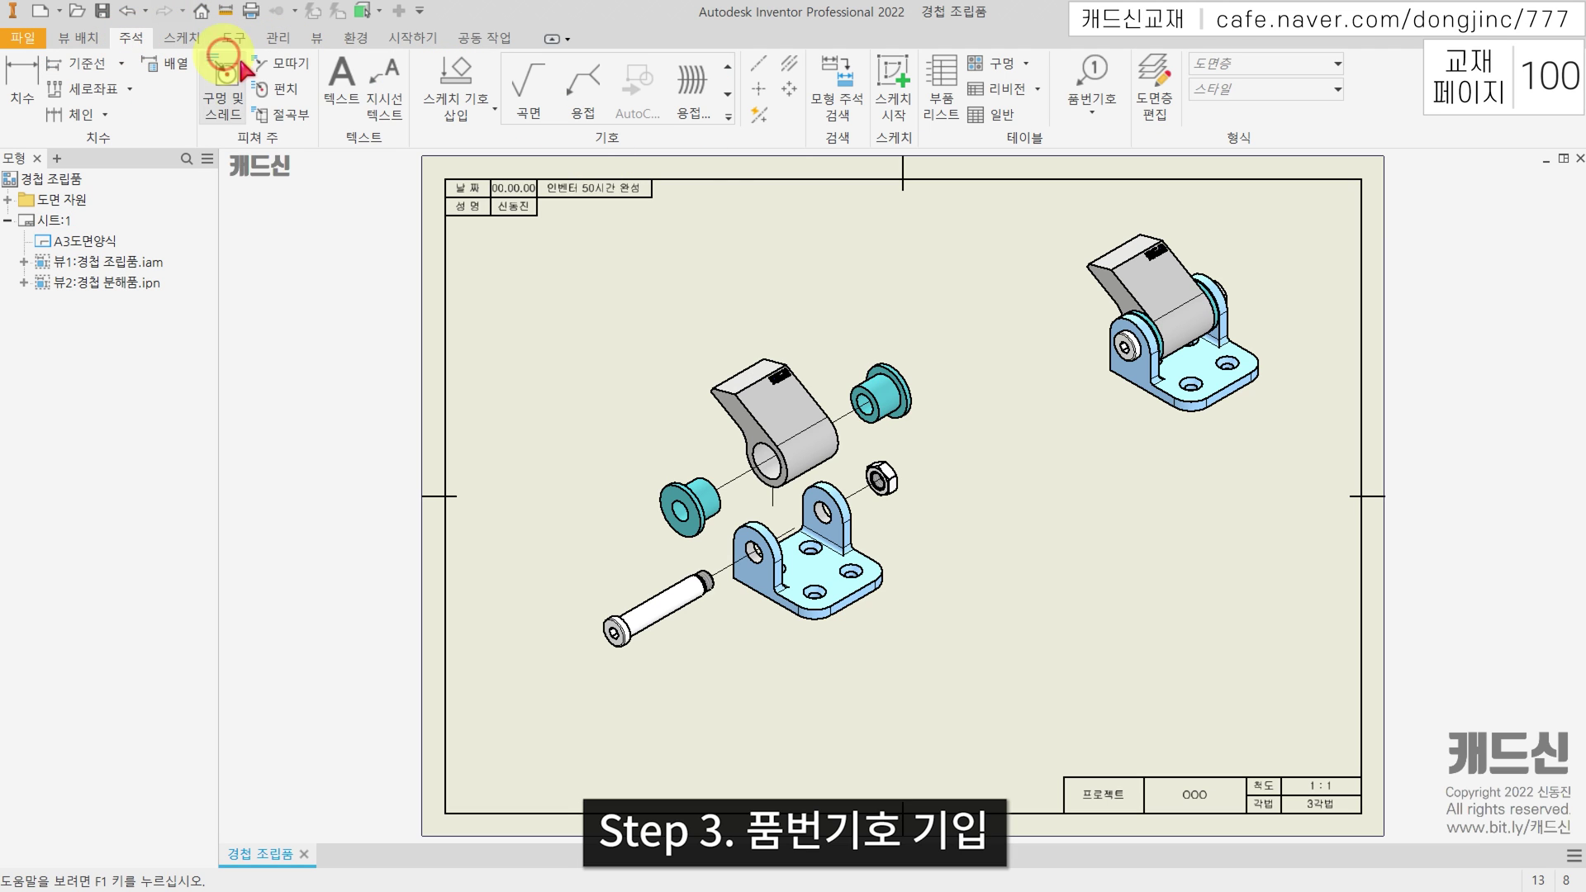
{"action": "left_click", "coordinate": [1089, 76]}
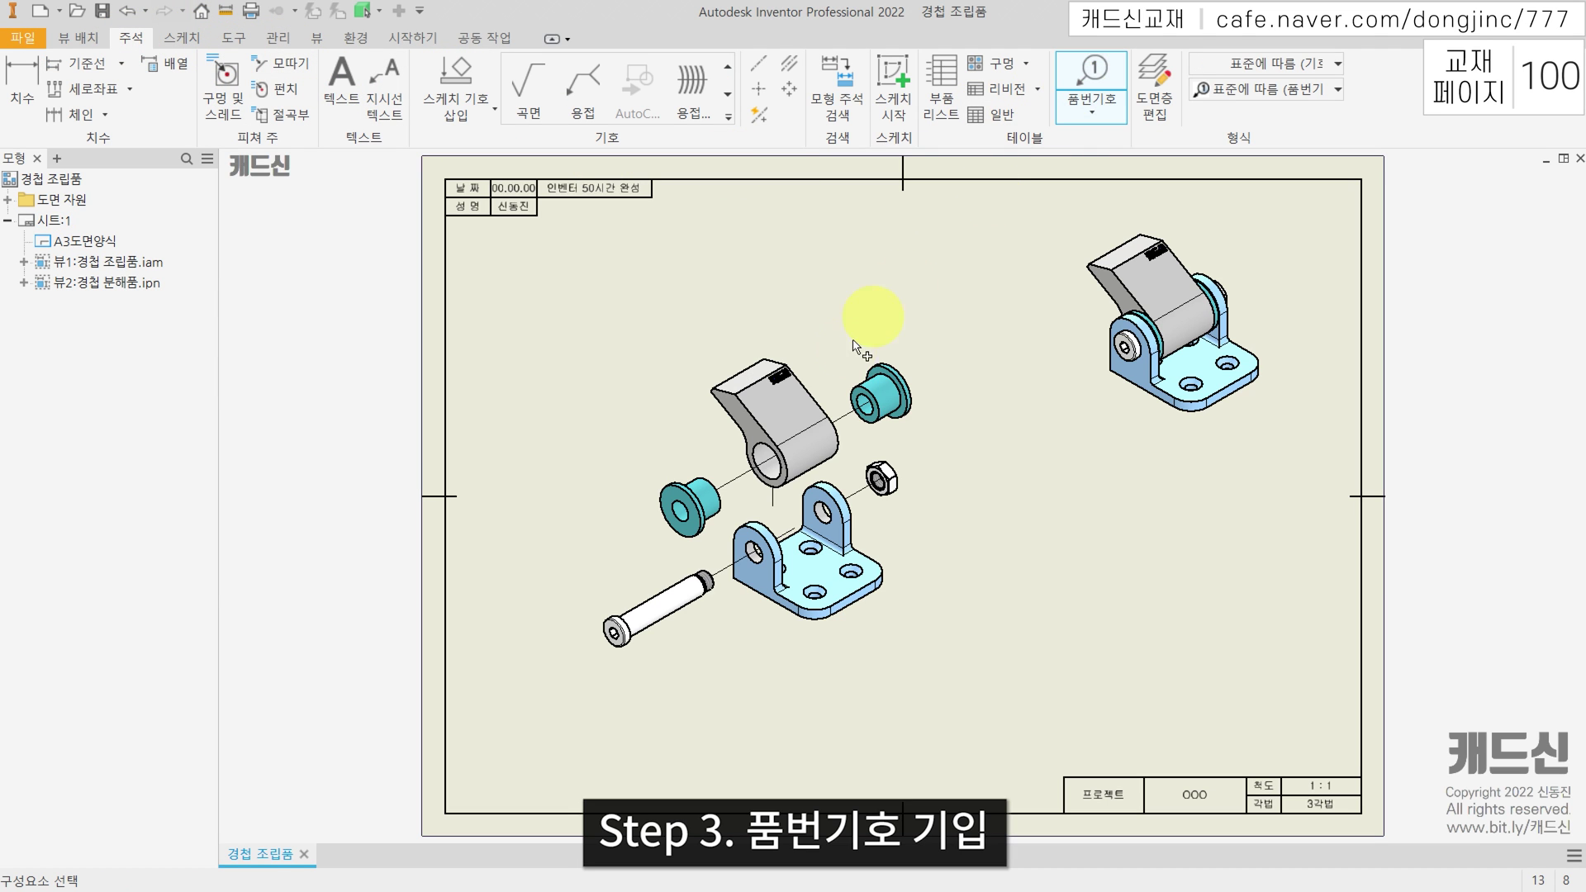
{"action": "left_click", "coordinate": [807, 383]}
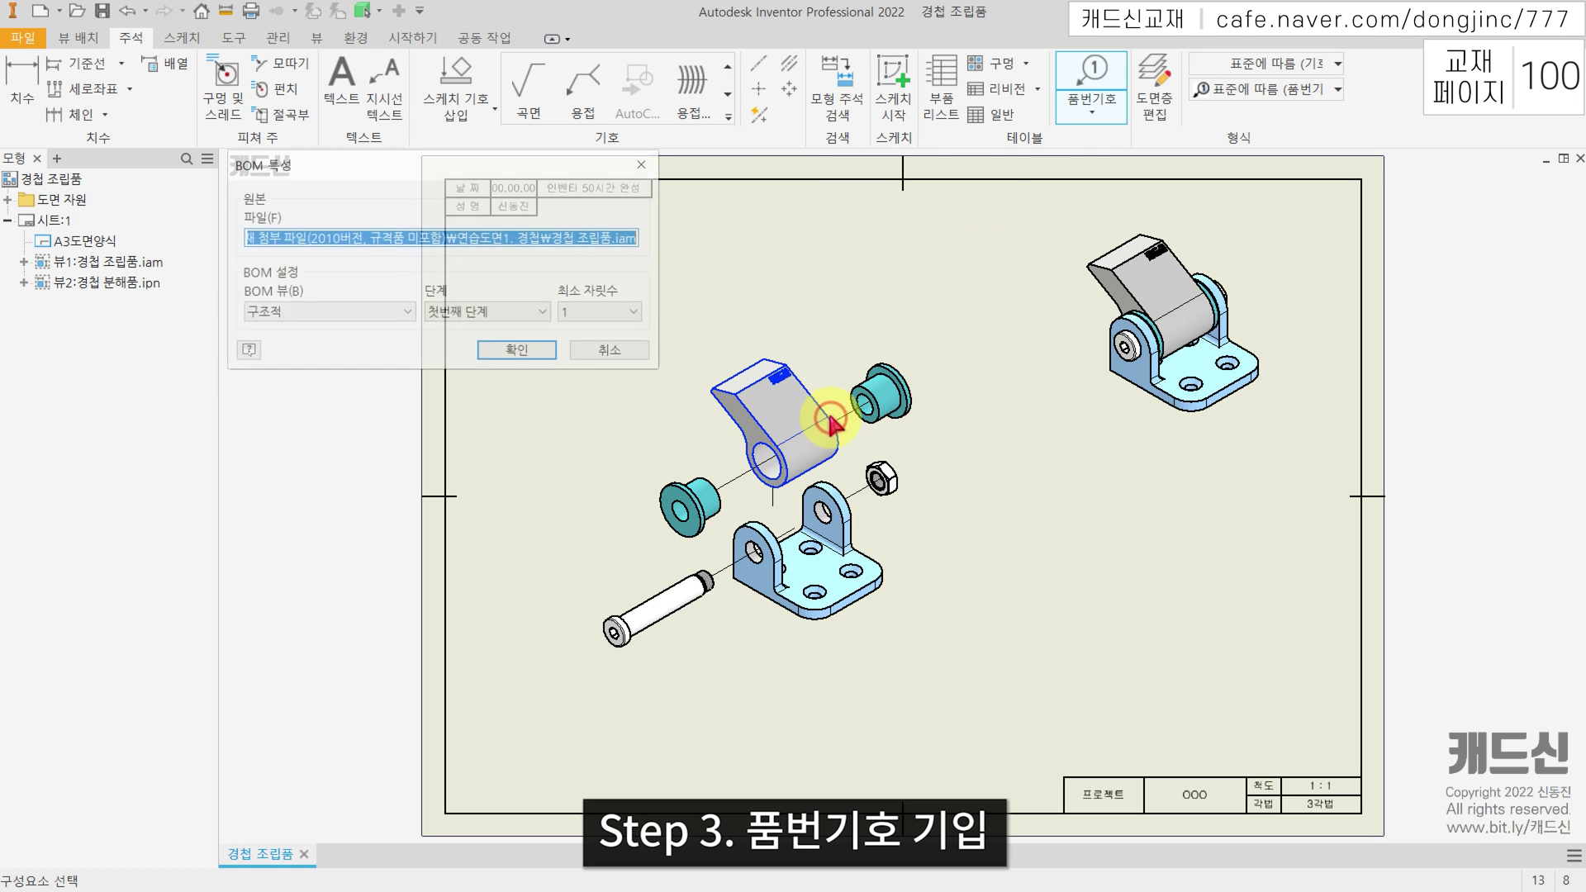
{"action": "left_click", "coordinate": [531, 357]}
{"action": "left_click", "coordinate": [483, 343]}
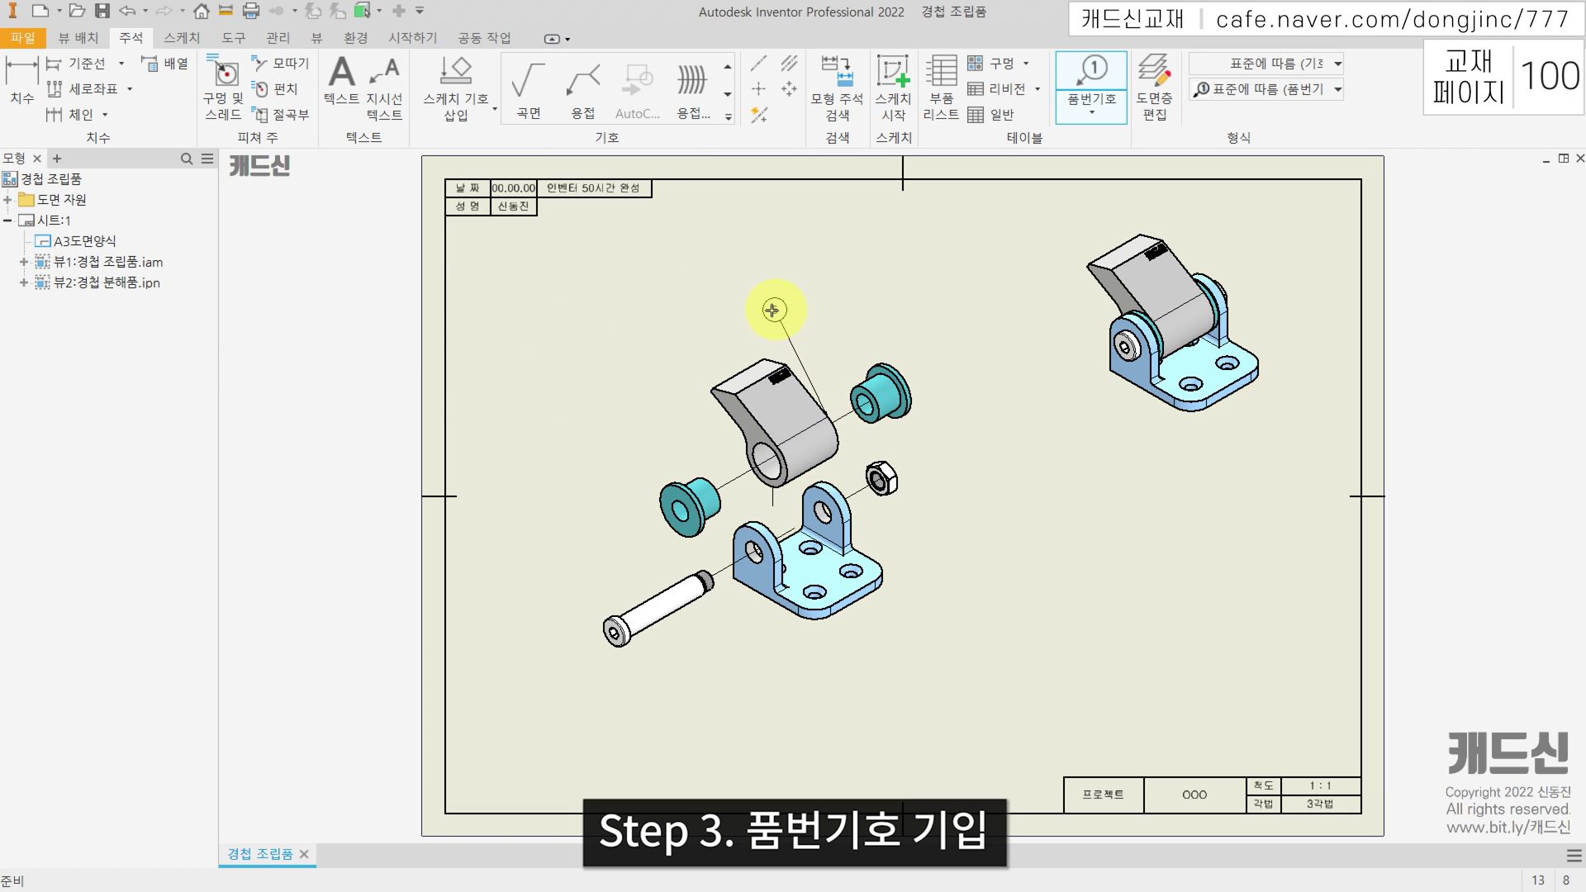
{"action": "left_click", "coordinate": [816, 285]}
{"action": "right_click", "coordinate": [851, 281]}
{"action": "left_click", "coordinate": [869, 286]}
{"action": "left_click", "coordinate": [874, 369]}
{"action": "left_click", "coordinate": [885, 257]}
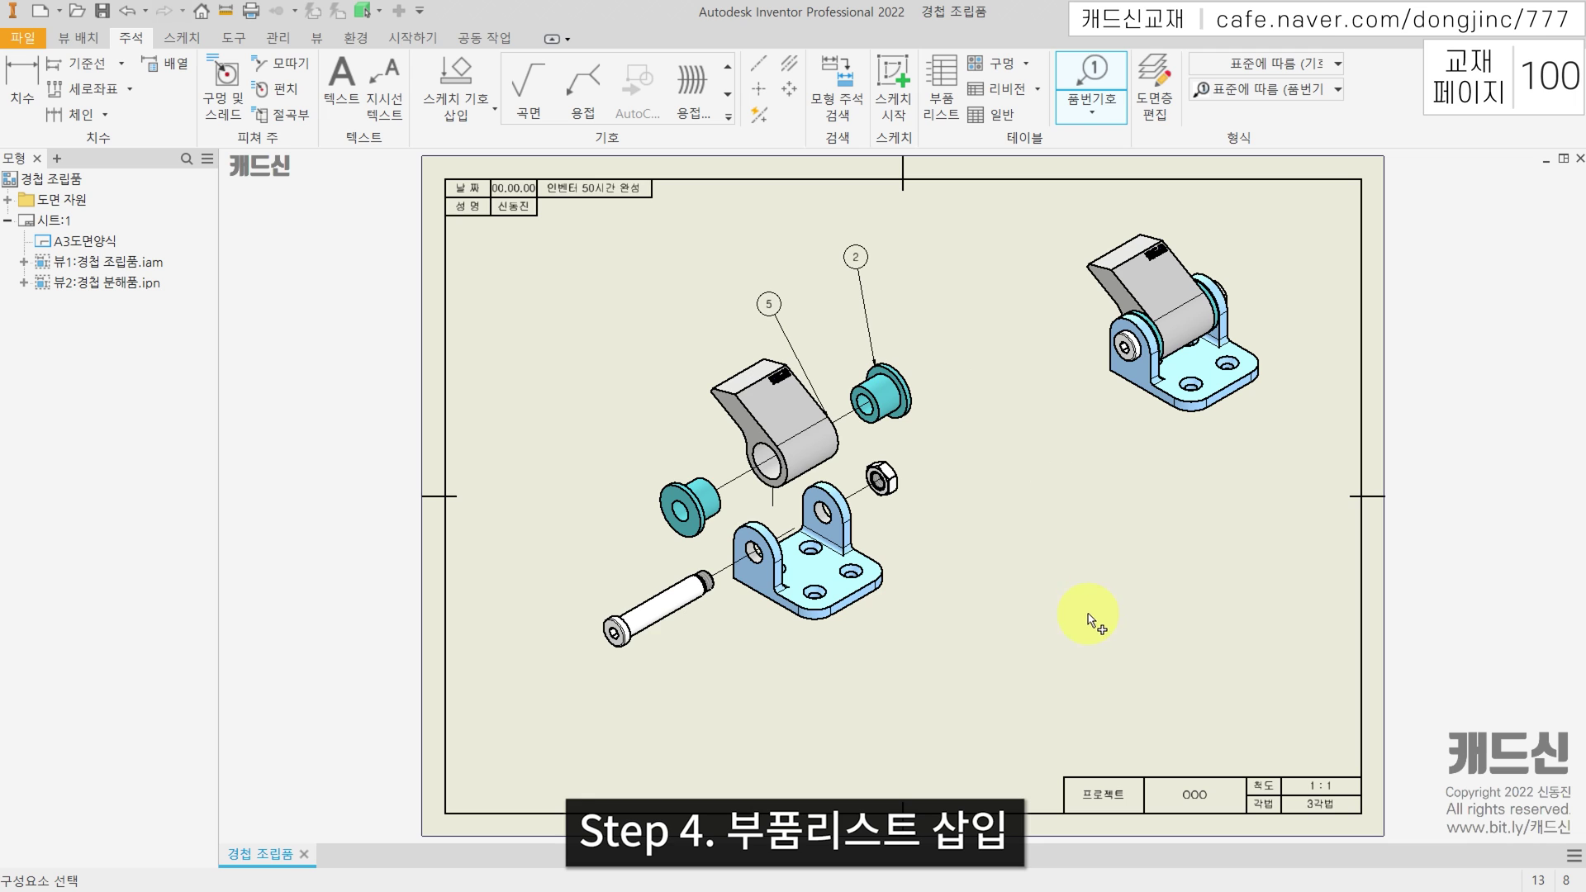
Insert a parts list for the exploded view, directly above the title block against the right border.
{"action": "left_click", "coordinate": [942, 86]}
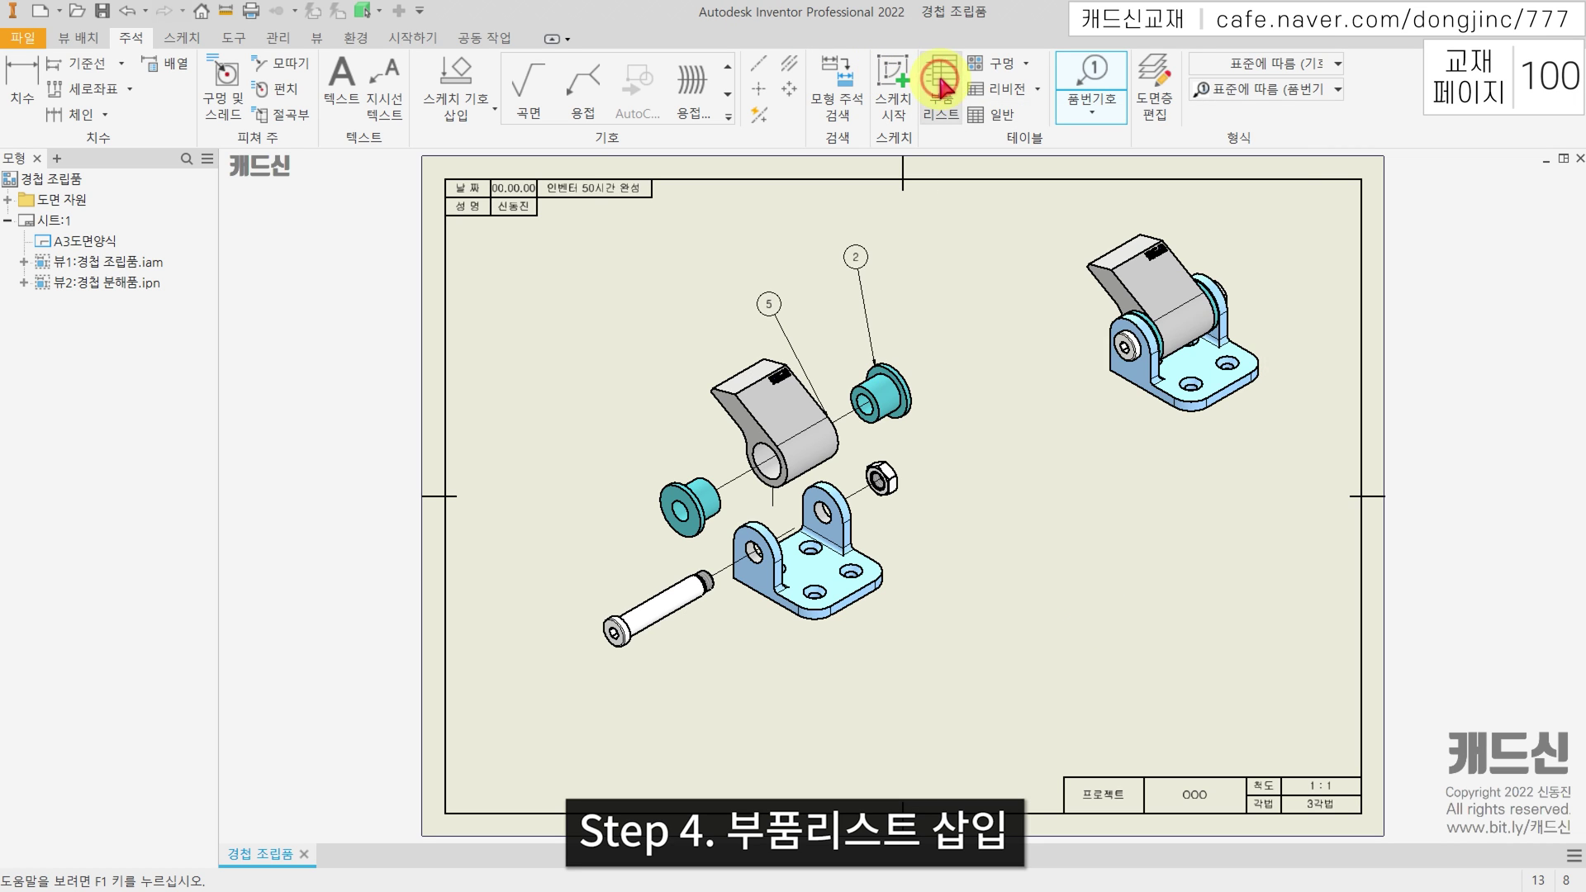
{"action": "left_click", "coordinate": [896, 482]}
{"action": "left_click", "coordinate": [451, 545]}
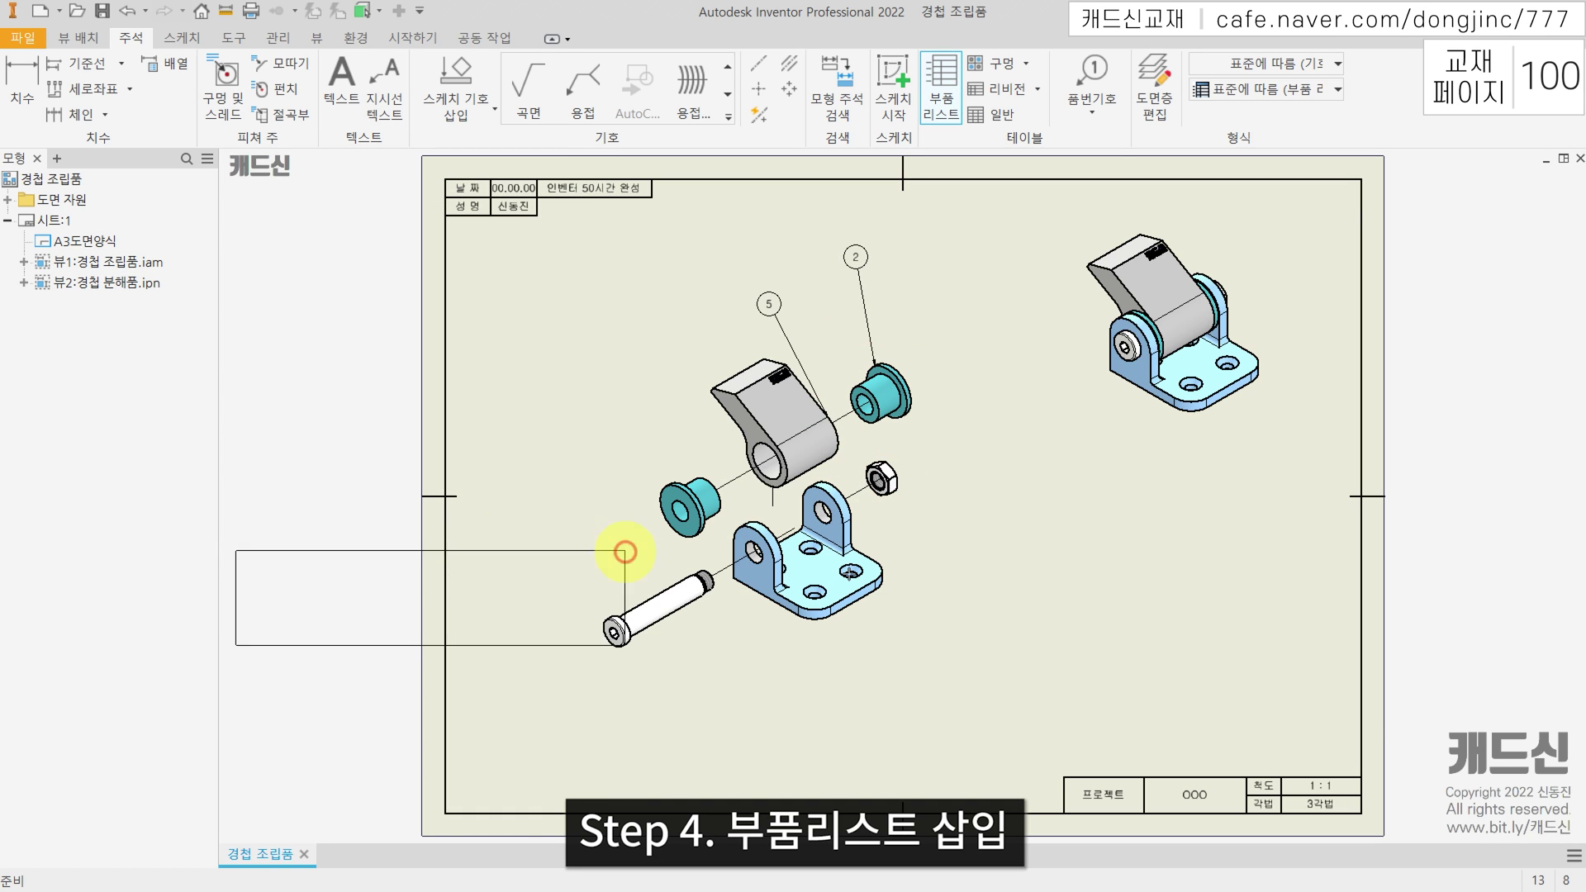
{"action": "left_click", "coordinate": [1362, 682]}
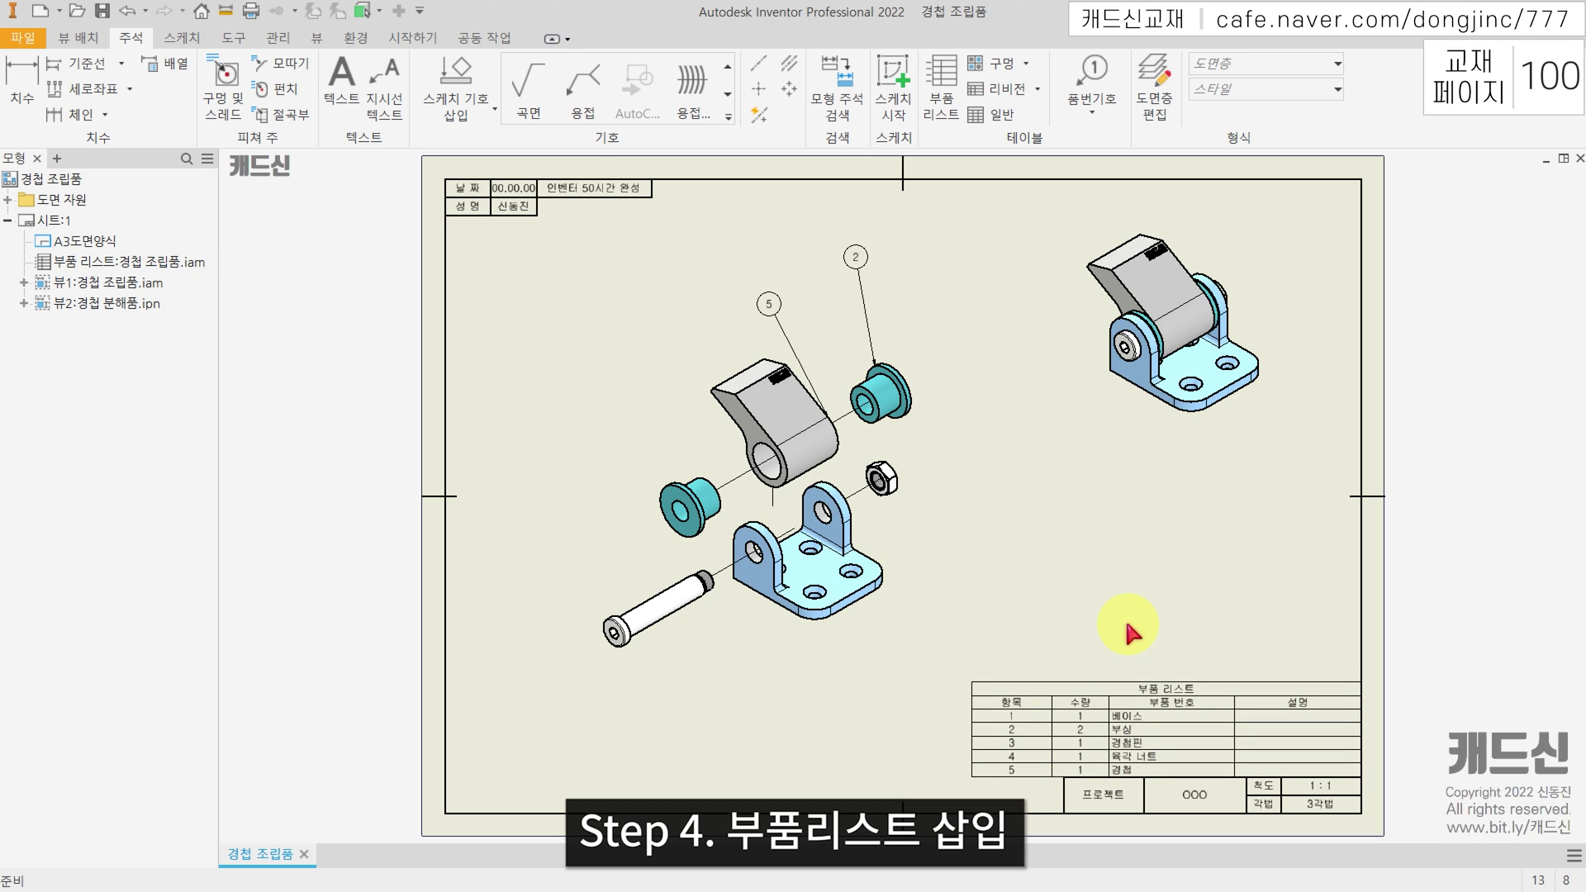
{"action": "left_click", "coordinate": [1098, 722]}
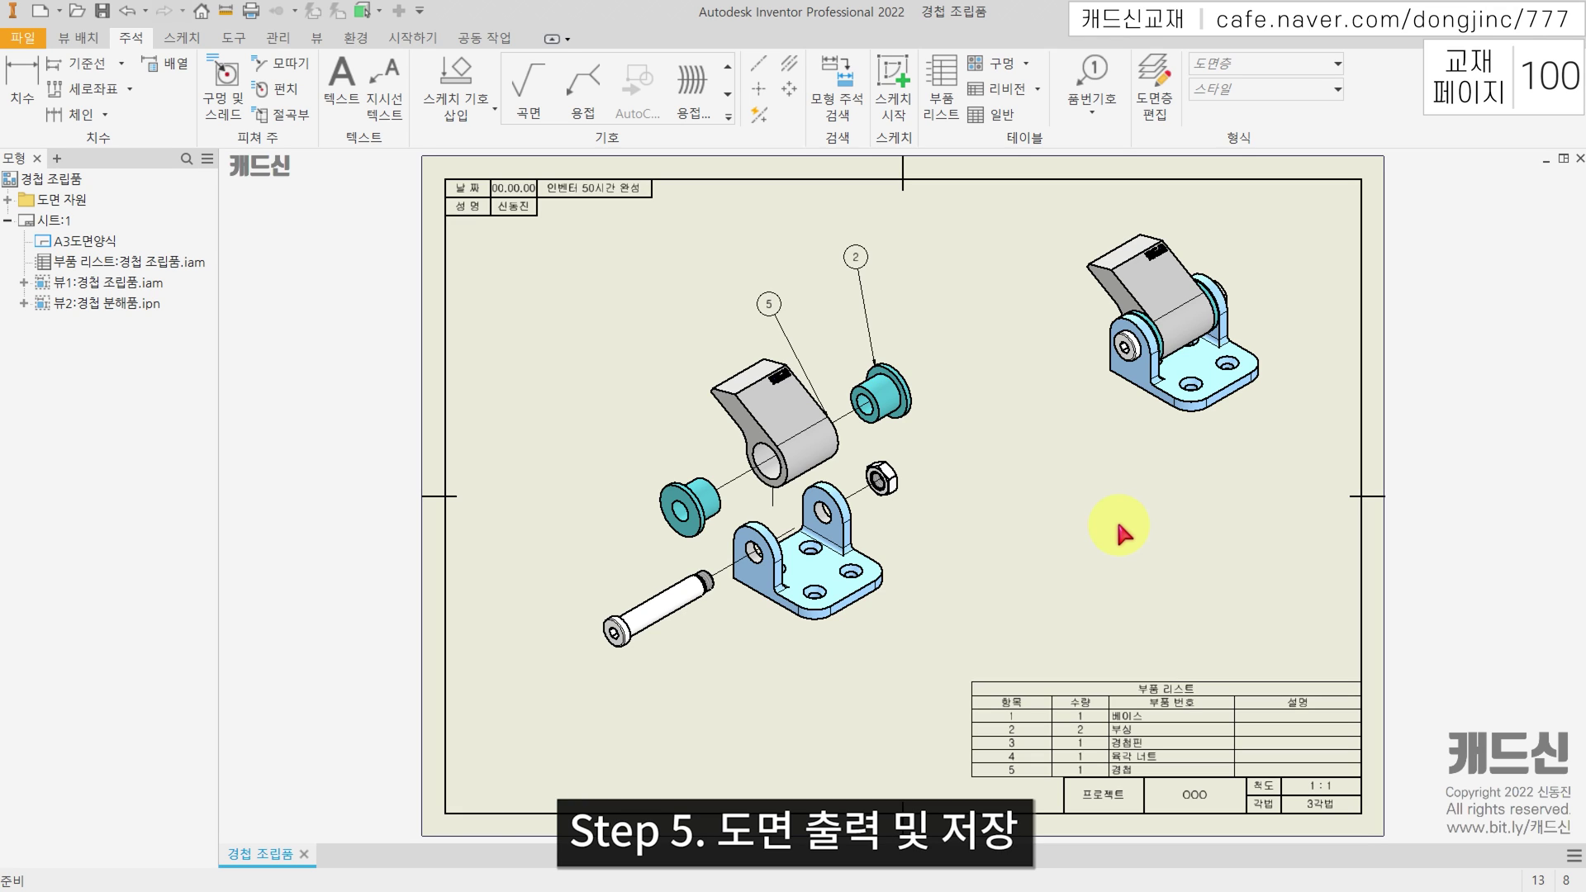
Examine the drawing's print settings and the available export formats without printing or exporting.
{"action": "left_click", "coordinate": [252, 12]}
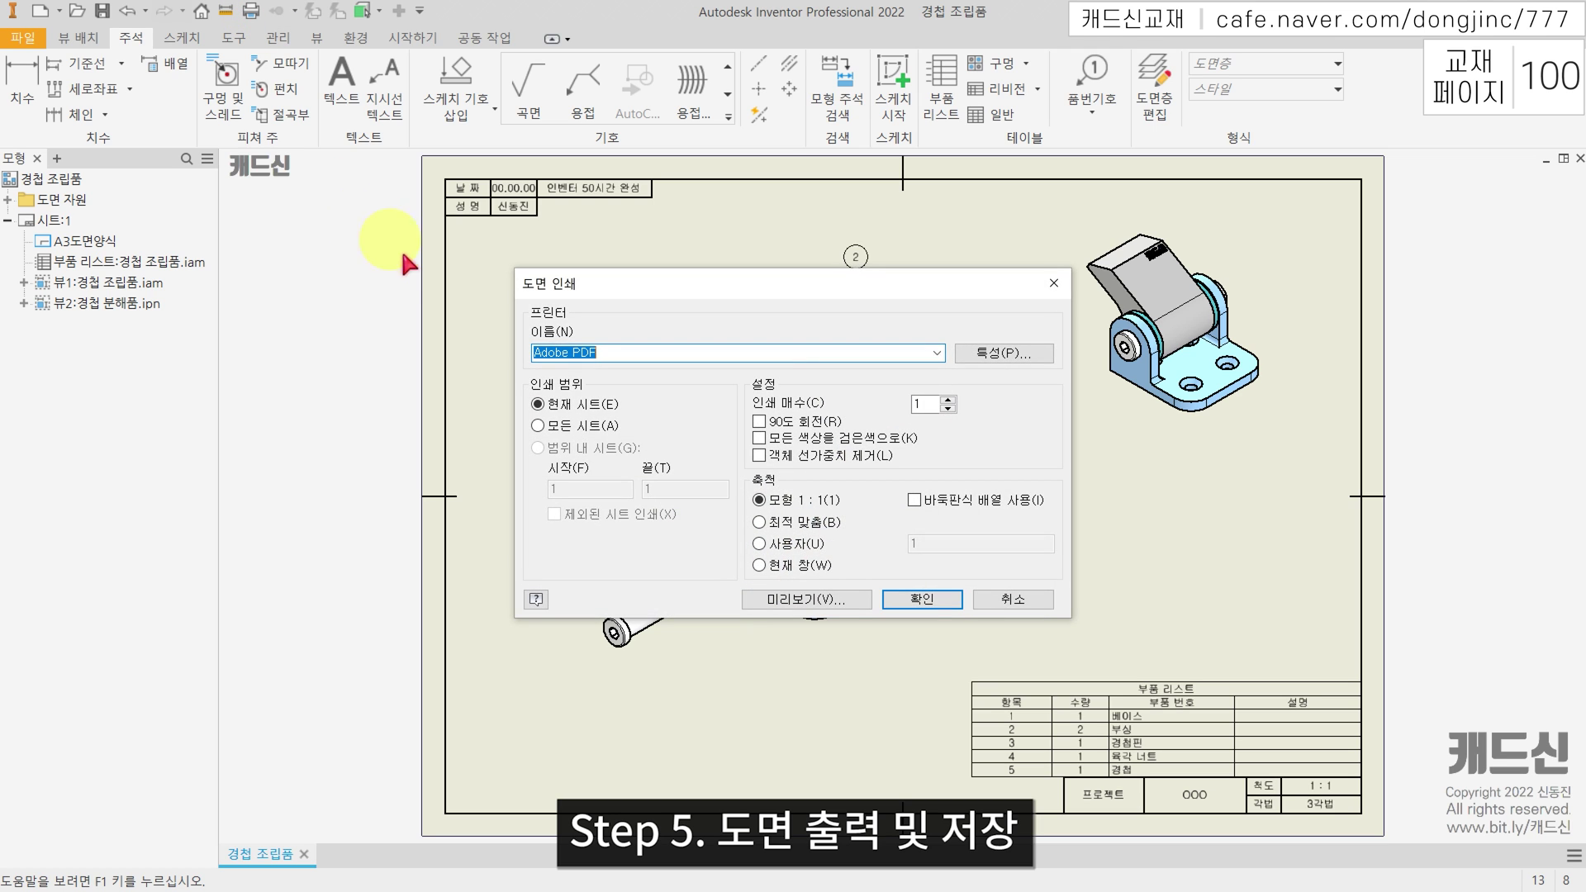
{"action": "key", "text": "Escape"}
{"action": "left_click", "coordinate": [23, 37]}
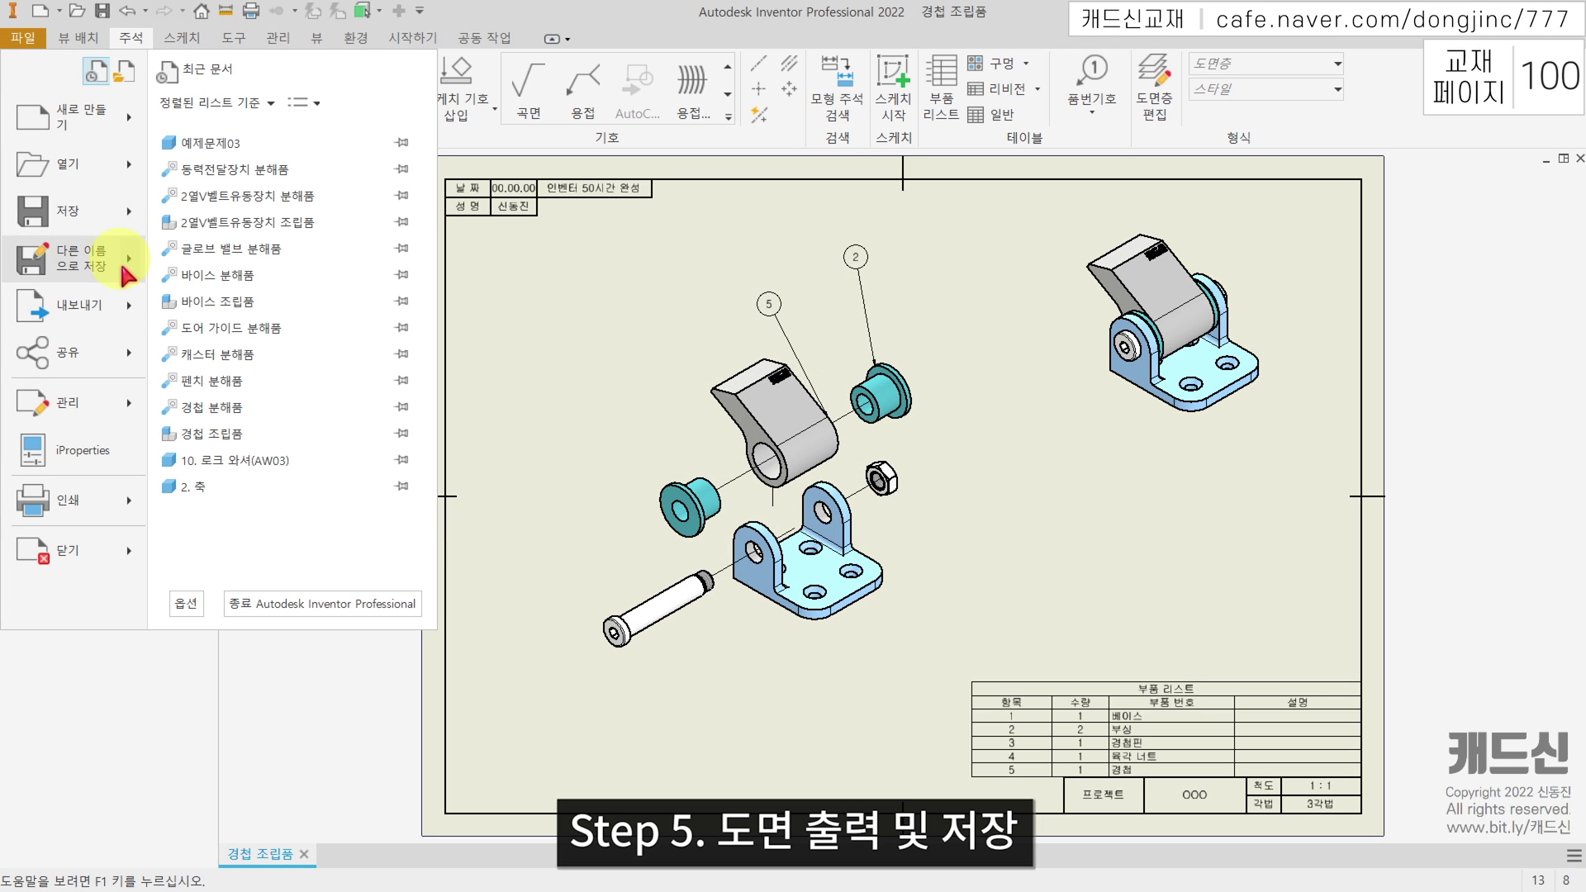
{"action": "mouse_move", "coordinate": [134, 313]}
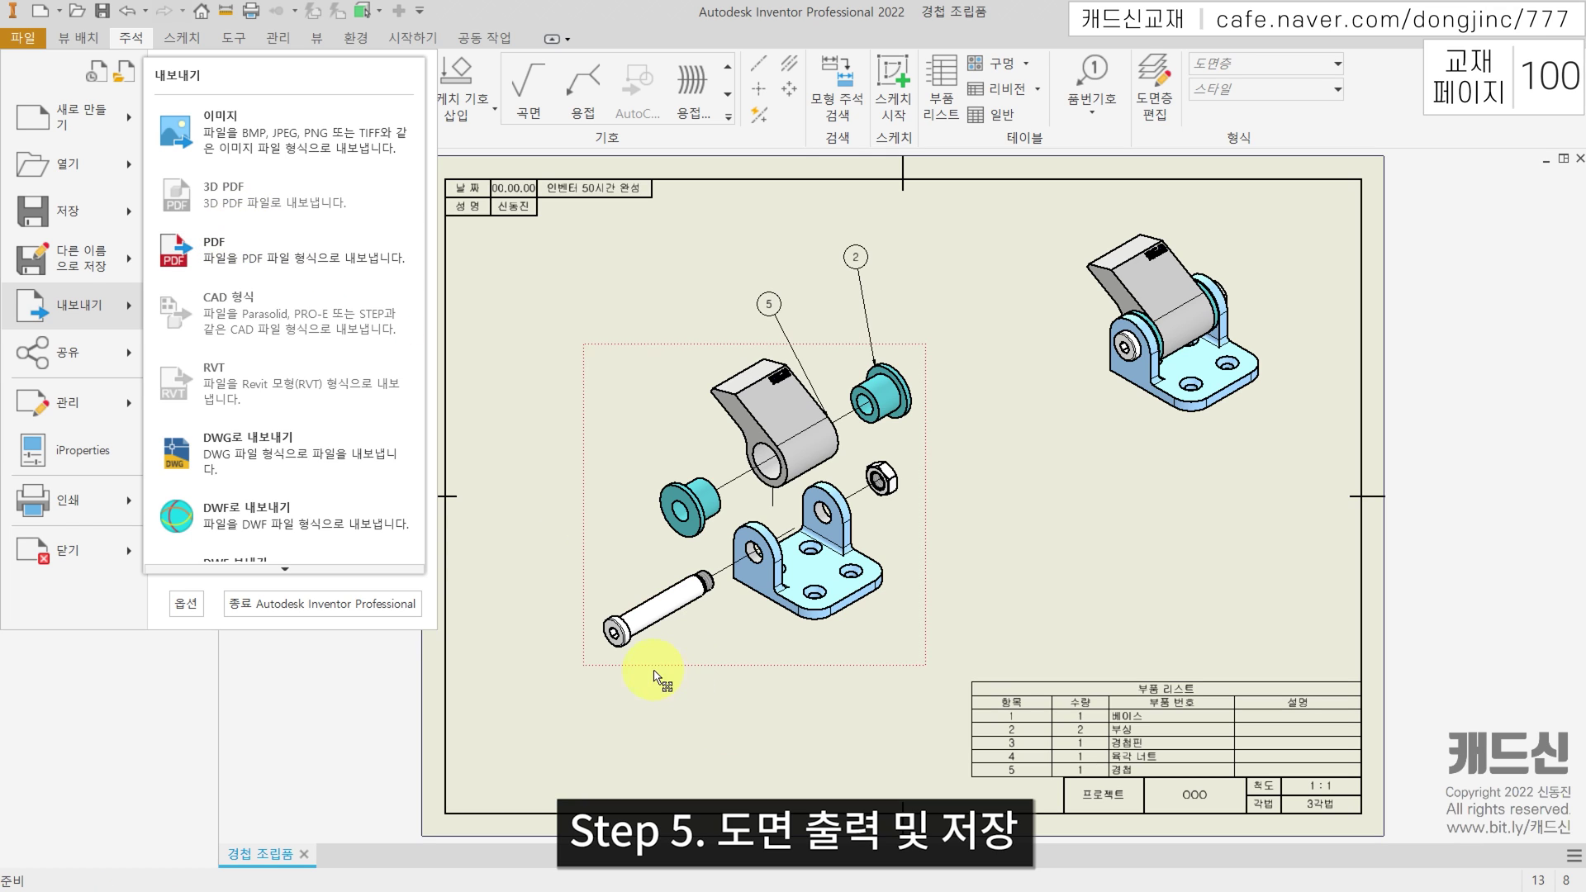
{"action": "left_click", "coordinate": [690, 727]}
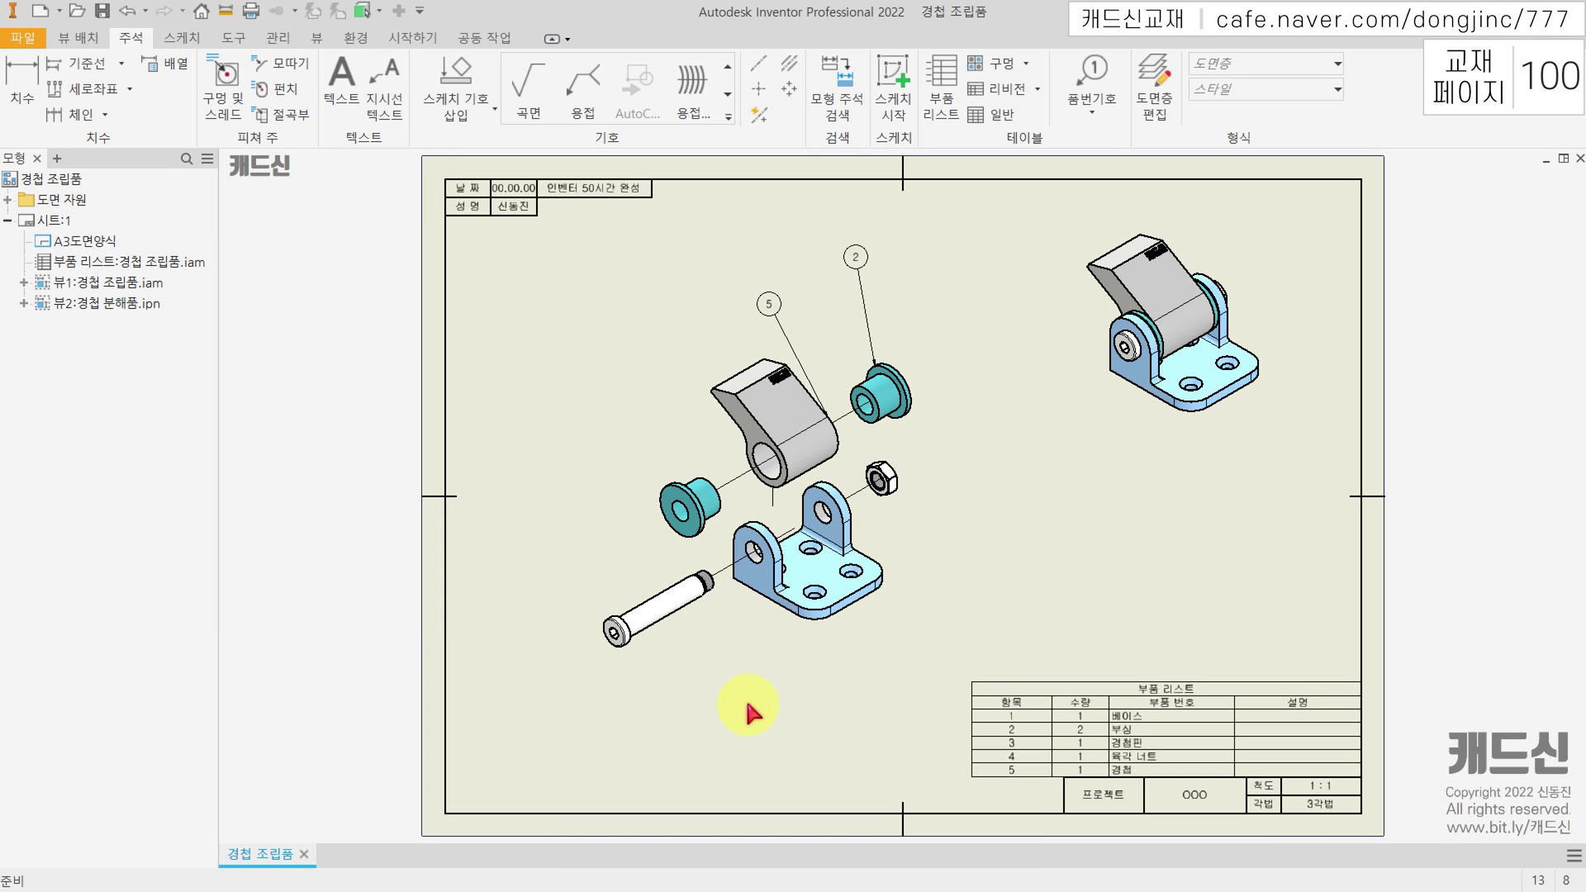